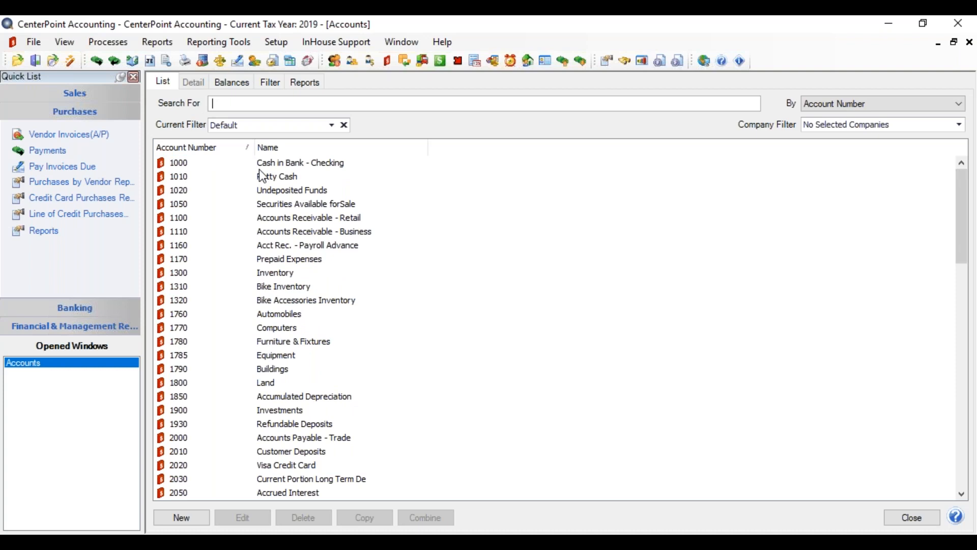
Add the Account Type, Account Category and Account Category Sequence columns to the accounts list
right_click(264, 165)
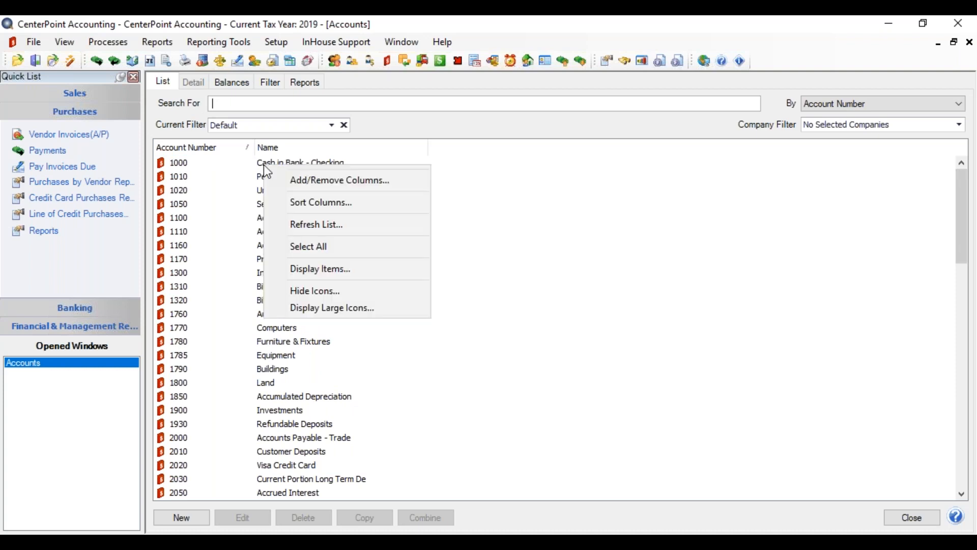
left_click(297, 180)
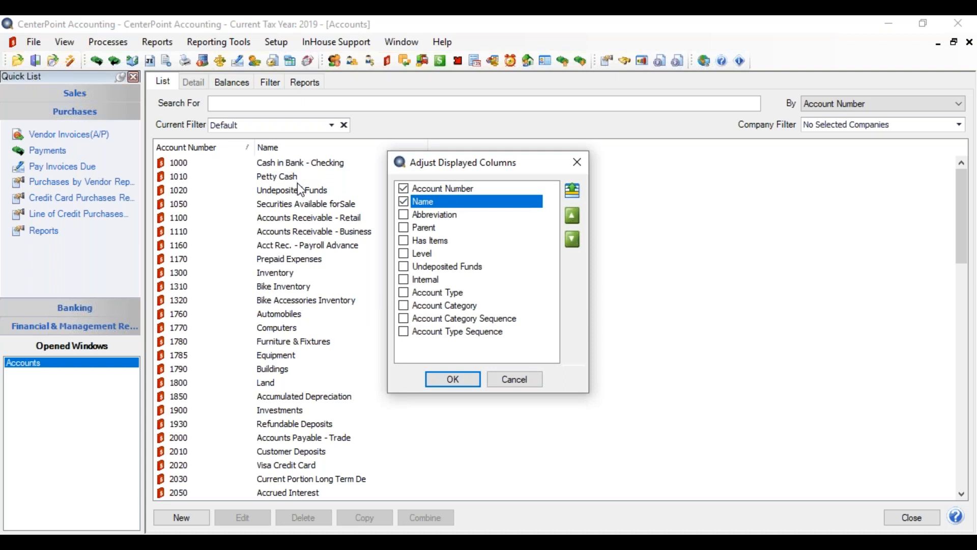
left_click(404, 293)
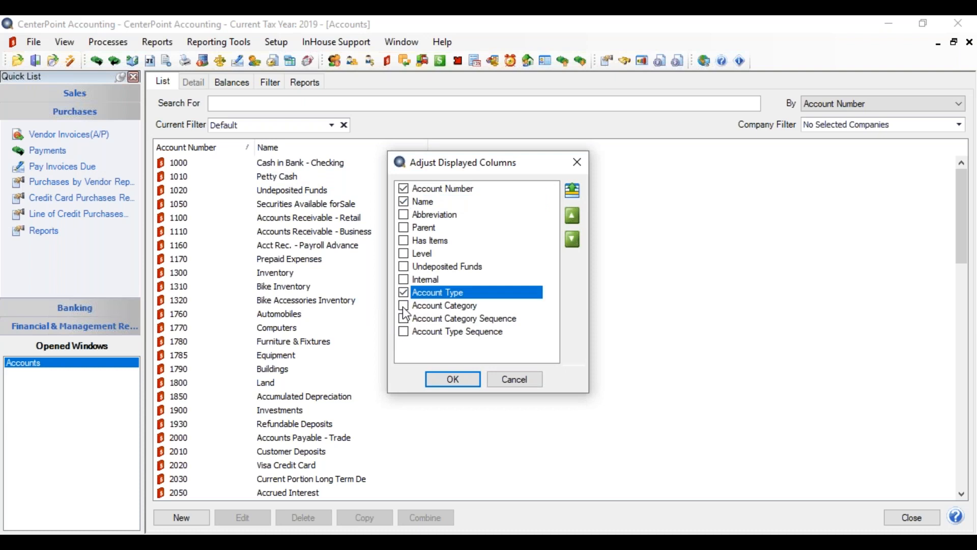
left_click(403, 306)
left_click(404, 319)
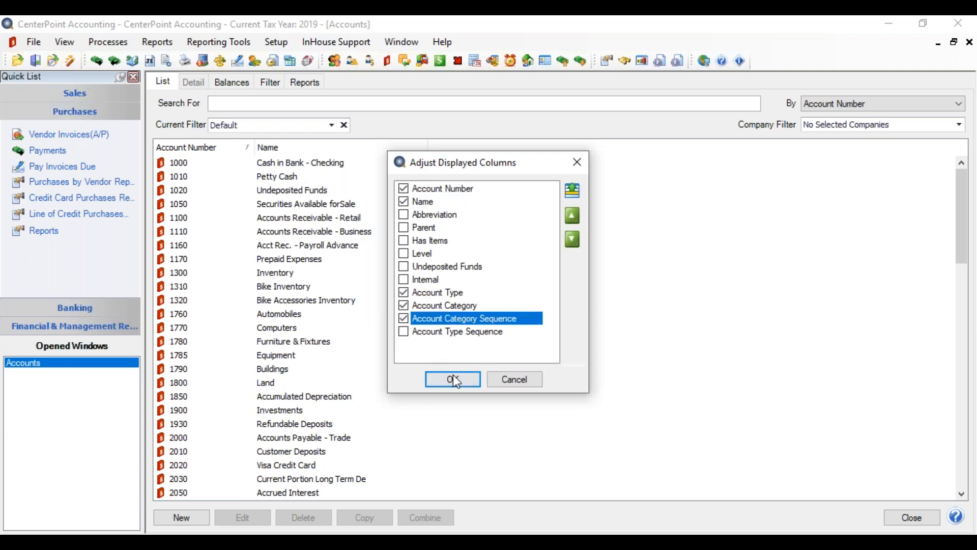
left_click(453, 378)
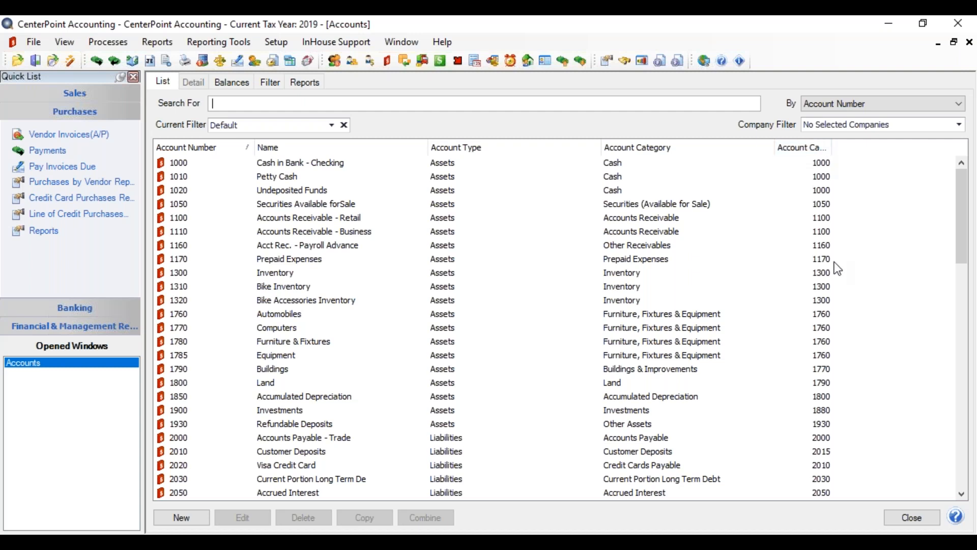
Sort the accounts list by Account Category Sequence, by Name, and back by Account Number
left_click(803, 148)
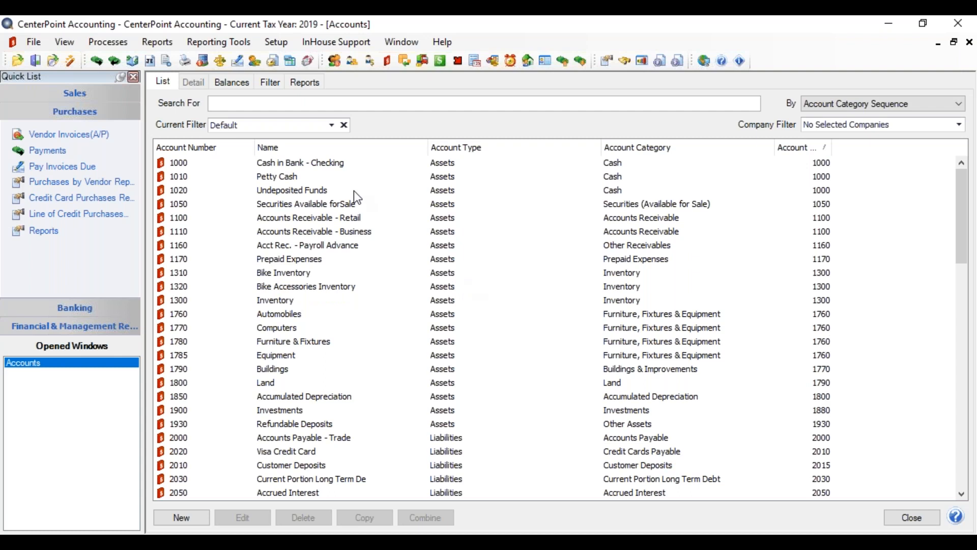
left_click(308, 151)
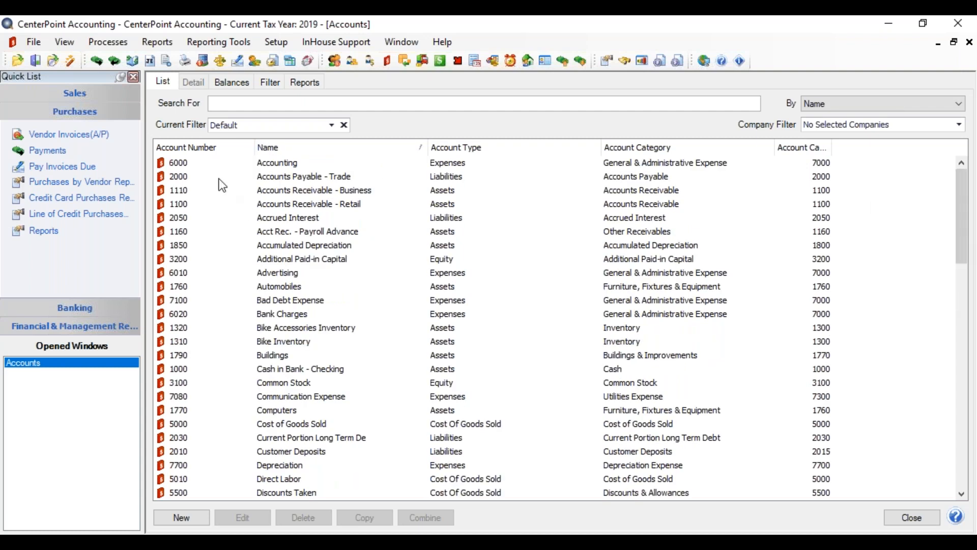
left_click(206, 150)
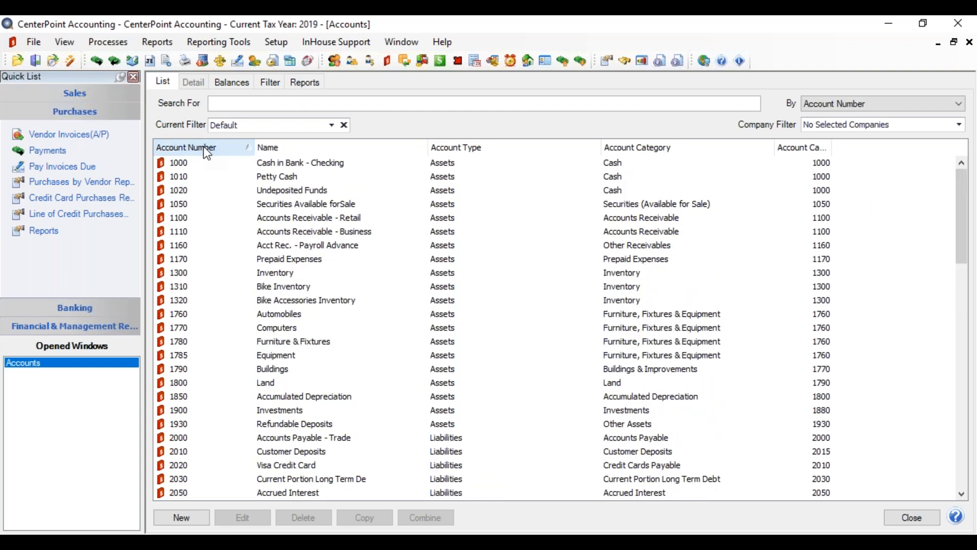
Sort the accounts list by Account Type and within that by Account Number
right_click(290, 194)
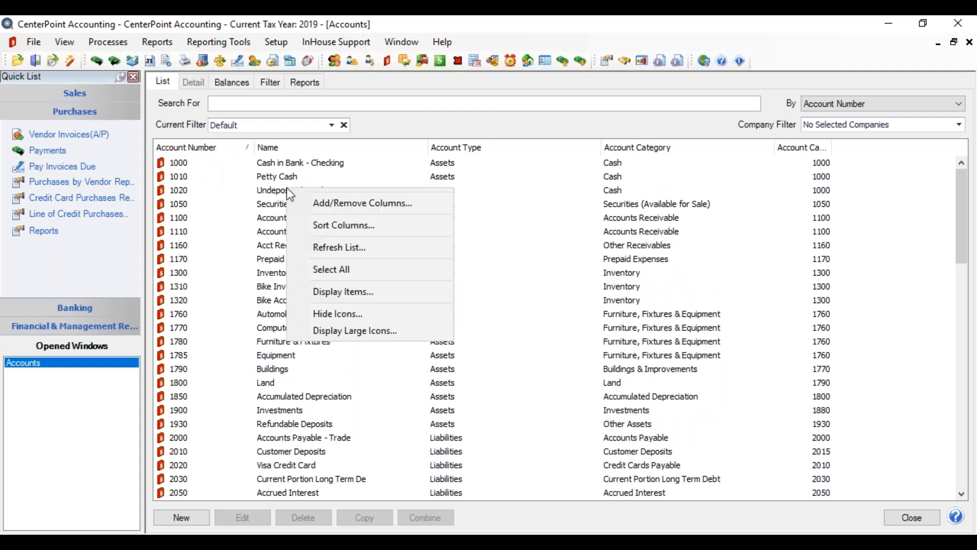
left_click(322, 224)
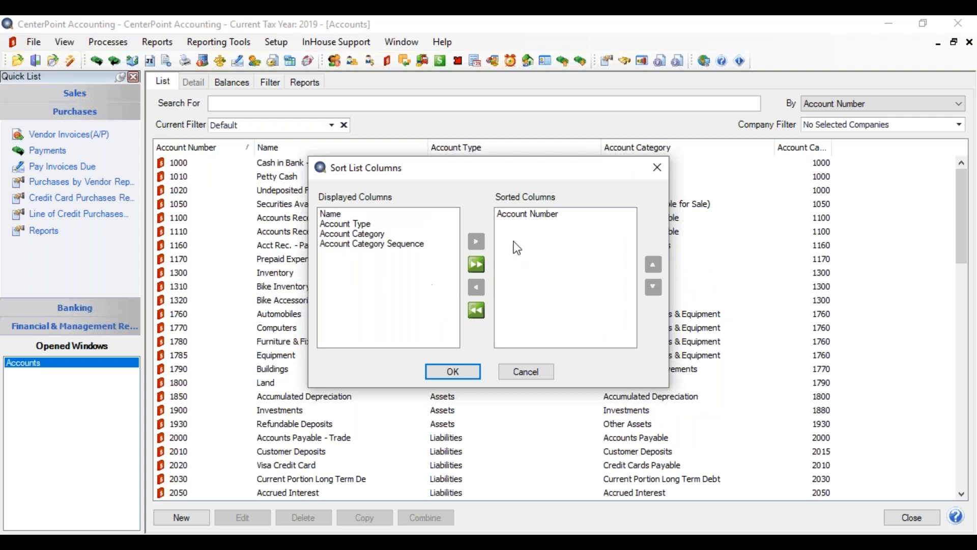
double_click(527, 215)
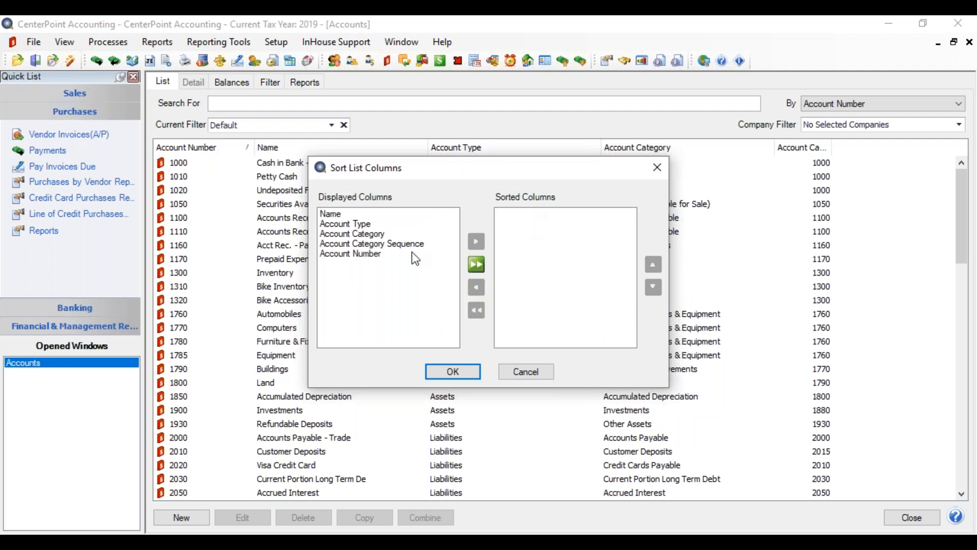
double_click(363, 223)
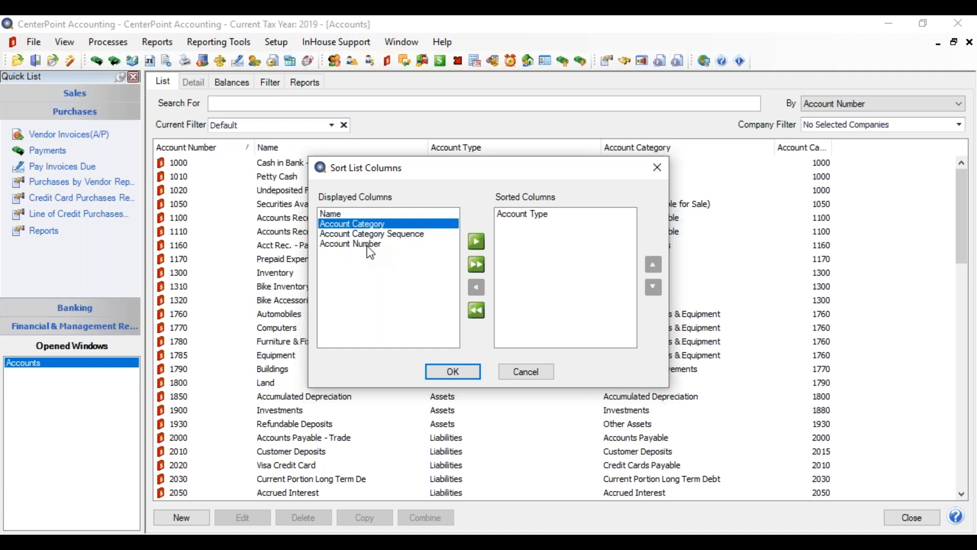
double_click(368, 245)
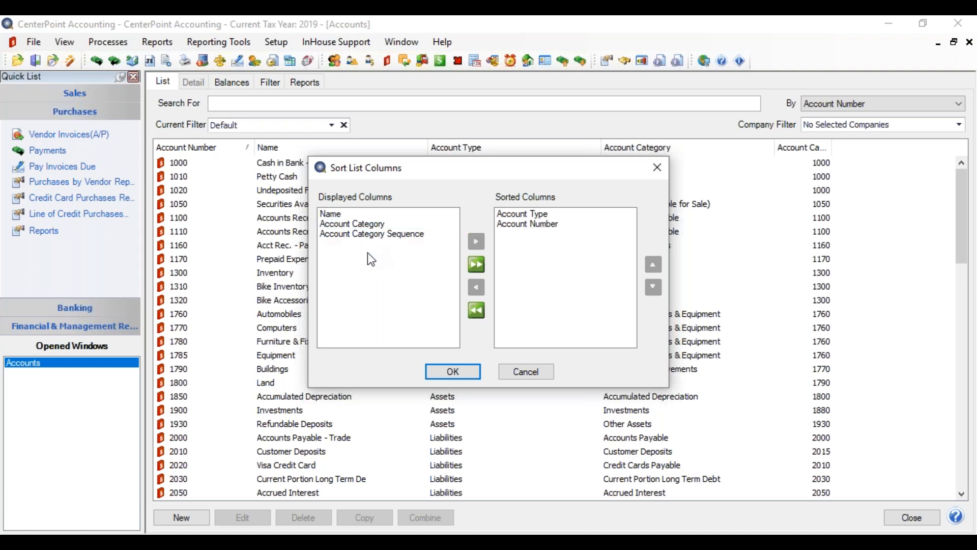
left_click(448, 379)
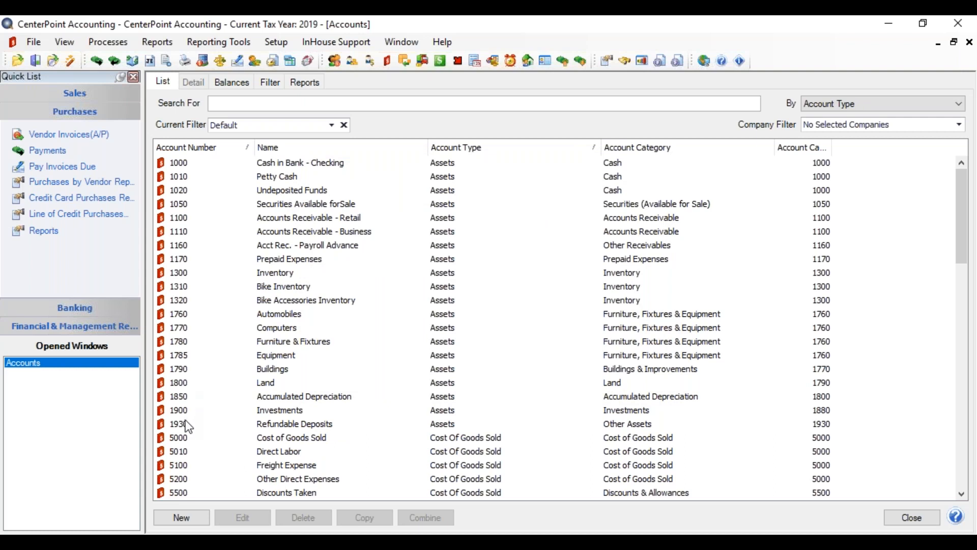
Hide the icons in the accounts list and display them again
right_click(284, 223)
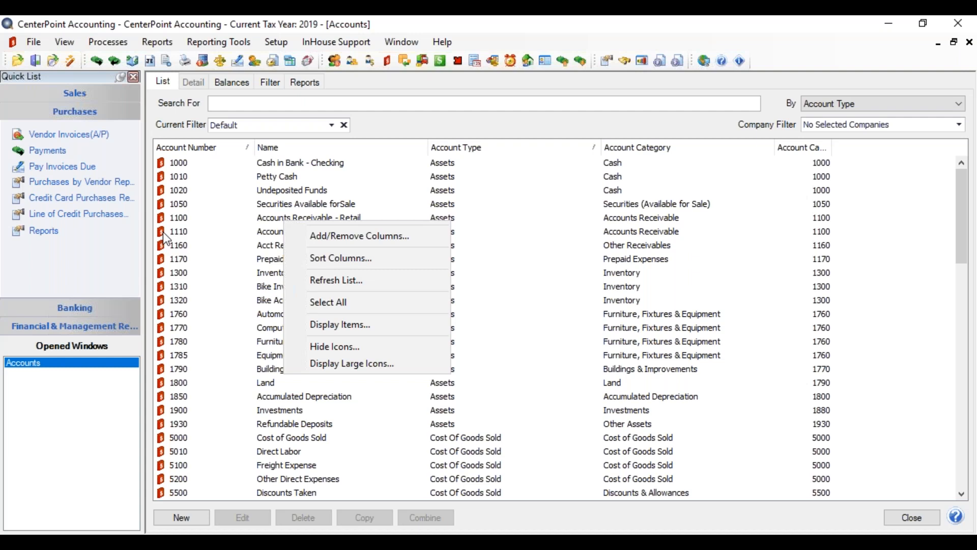
left_click(332, 346)
right_click(328, 338)
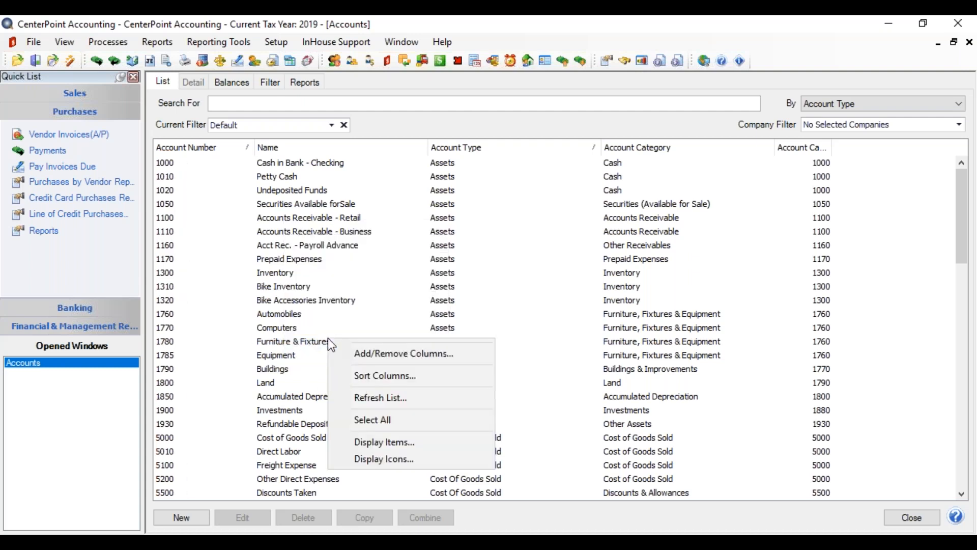
left_click(370, 459)
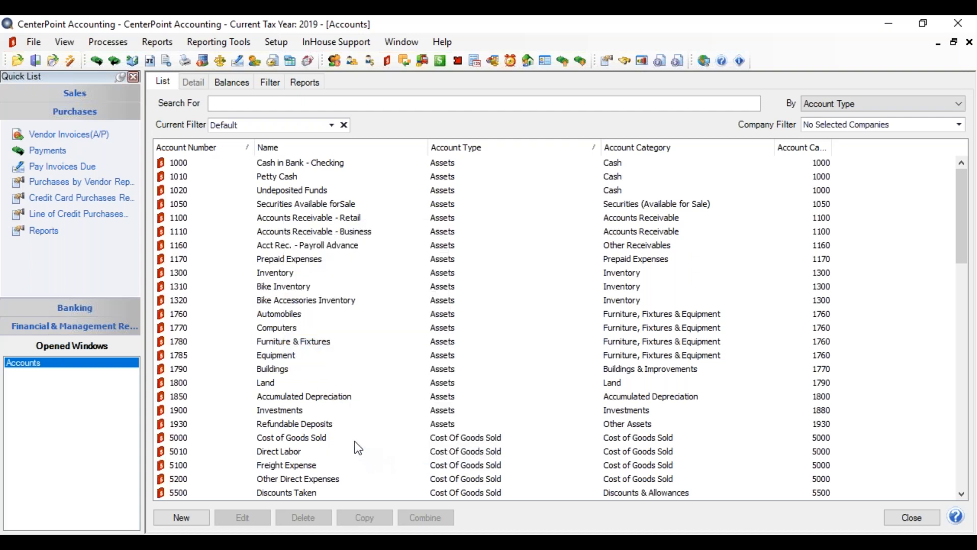
Switch the accounts list to large icons and back to small icons
right_click(341, 405)
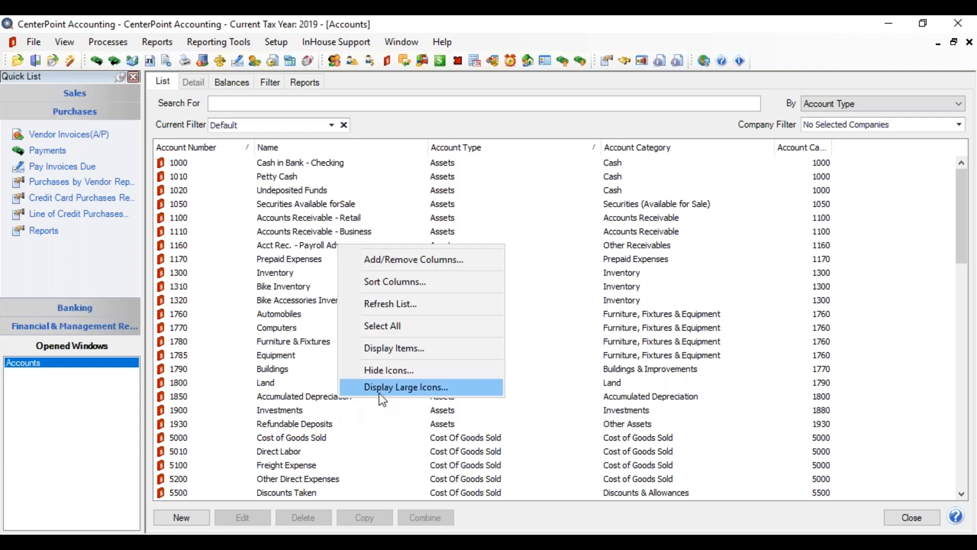
left_click(382, 388)
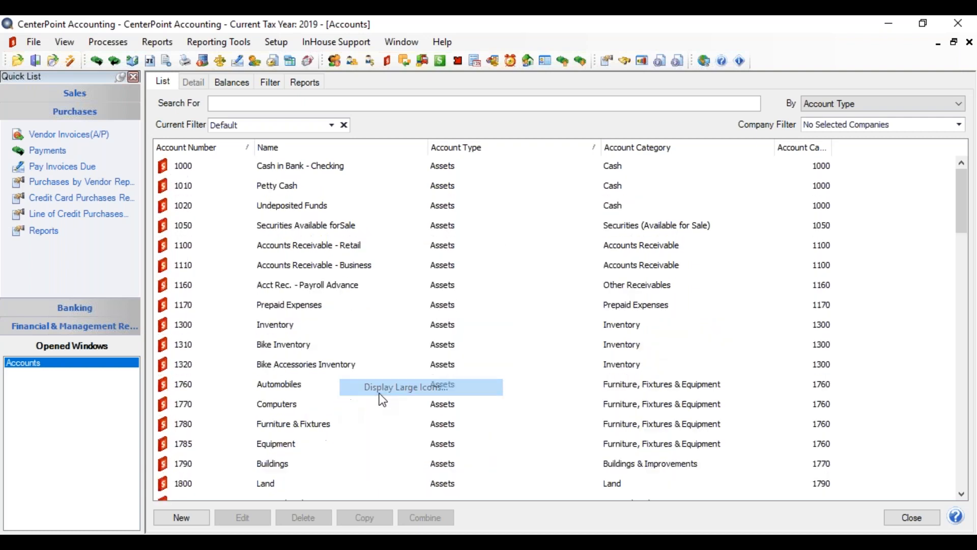
right_click(273, 175)
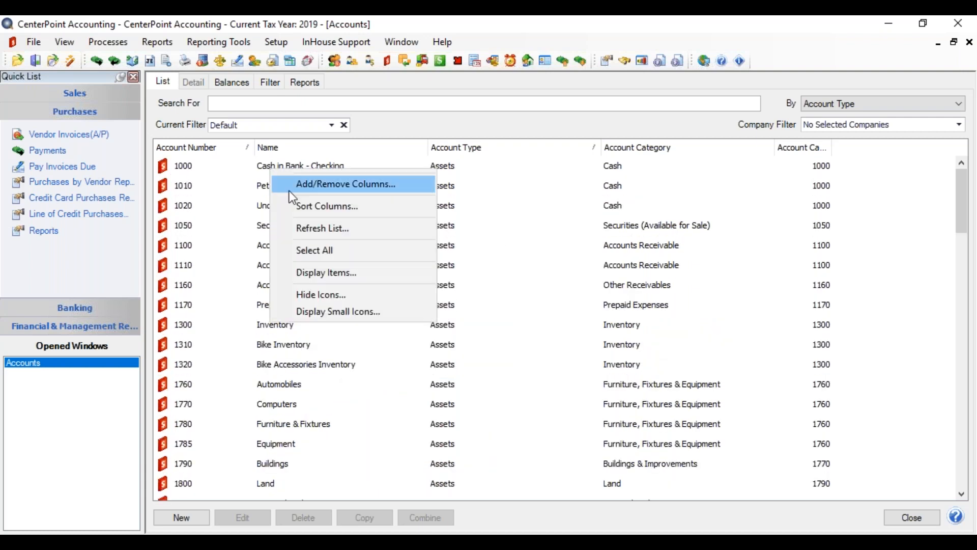
left_click(313, 313)
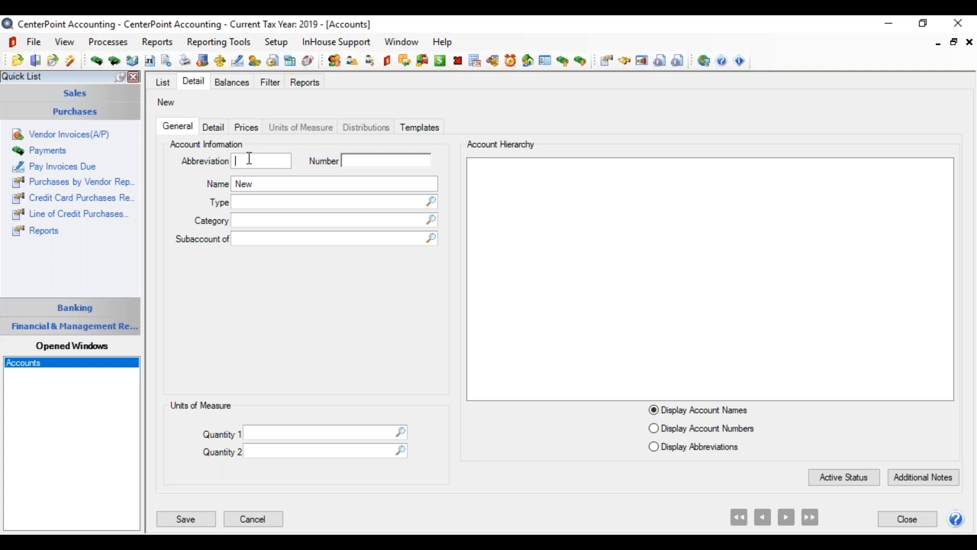
Enter Onsite as the new account's abbreviation and choose Warn If Duplicate for that field
type("Onsite")
right_click(261, 160)
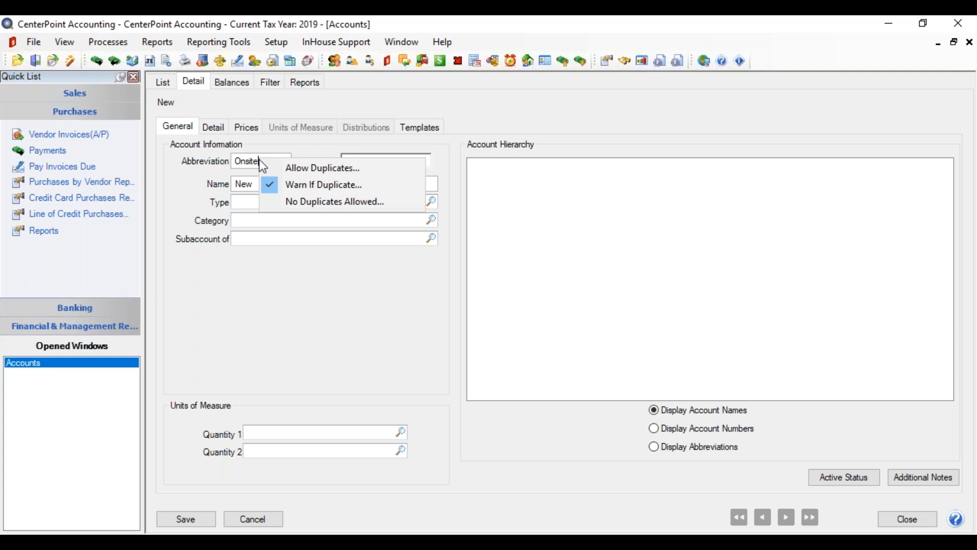
left_click(283, 184)
Check the duplicate-handling options for the Number field and enter 4021 as the new account's number
left_click(350, 161)
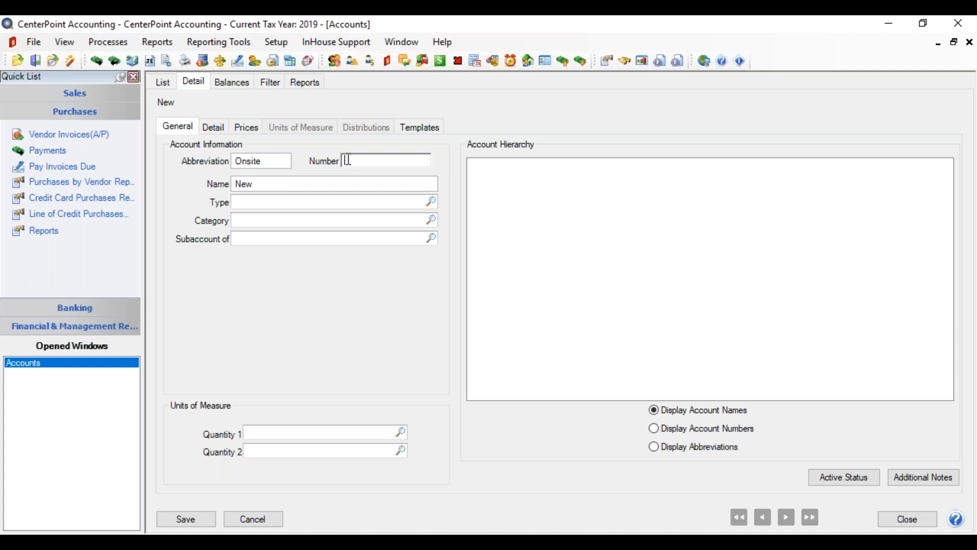
right_click(349, 161)
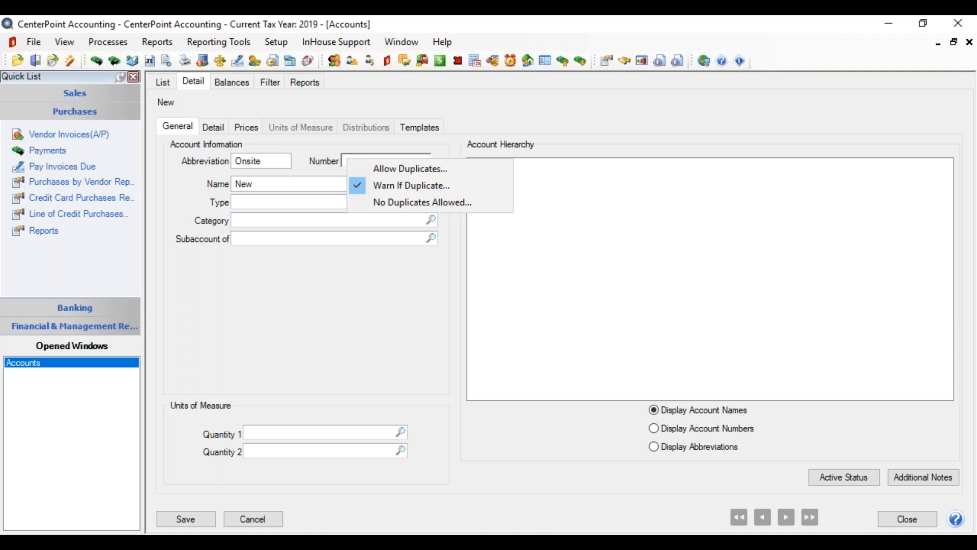
left_click(355, 158)
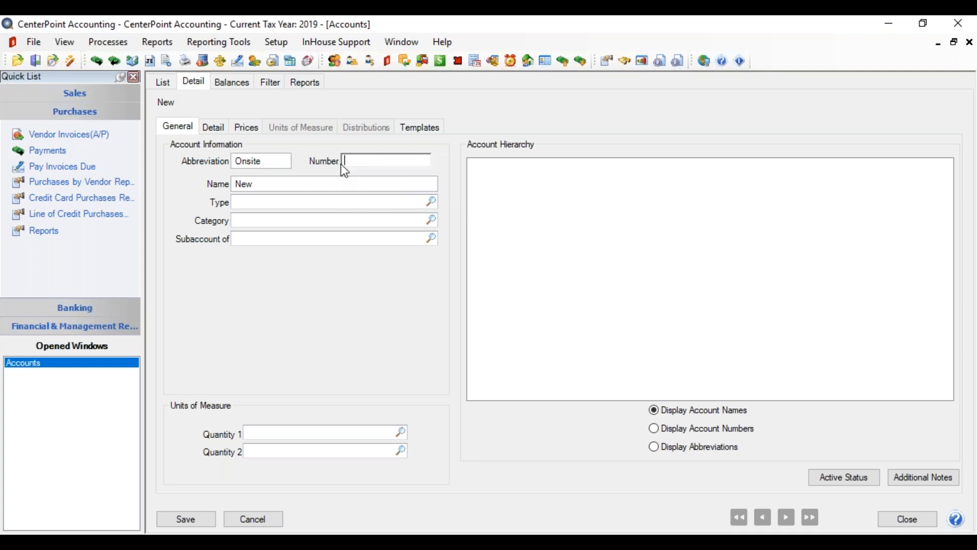
left_click(368, 154)
In the Account Settings preferences, set the database-level account number mask to #### and save
left_click(34, 45)
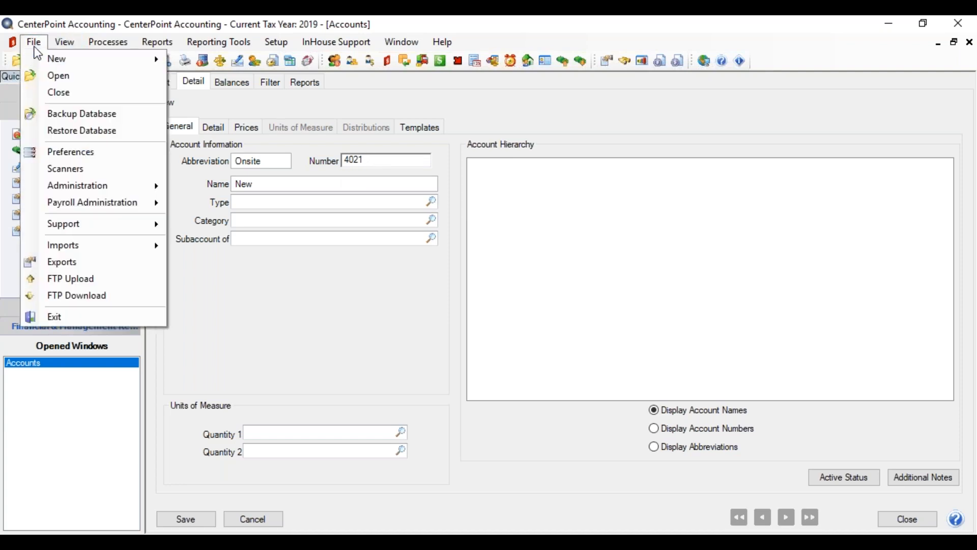
left_click(61, 152)
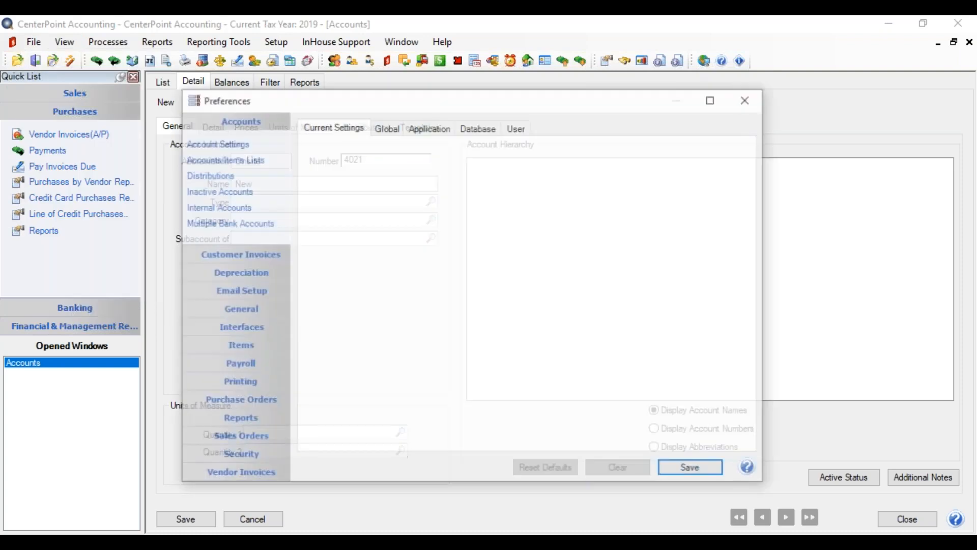
left_click(219, 145)
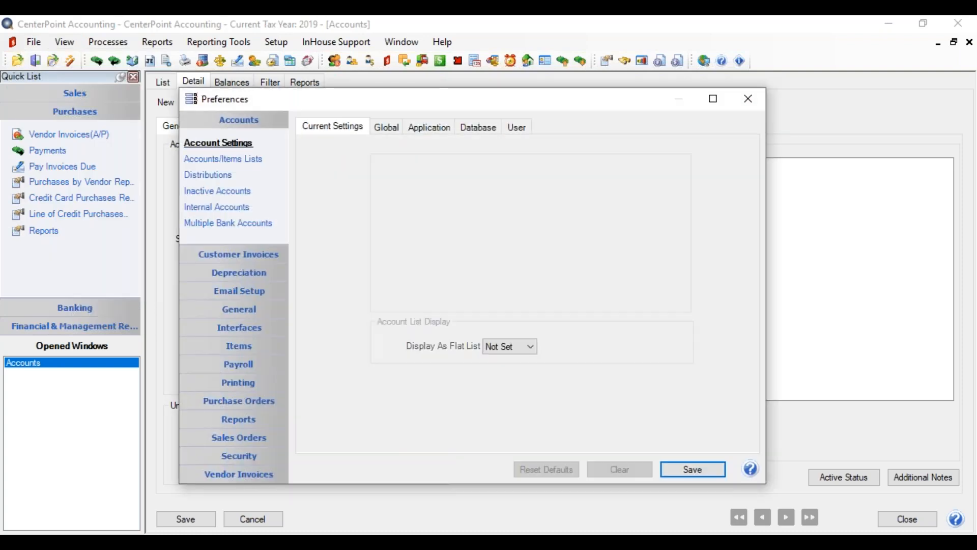
left_click(433, 128)
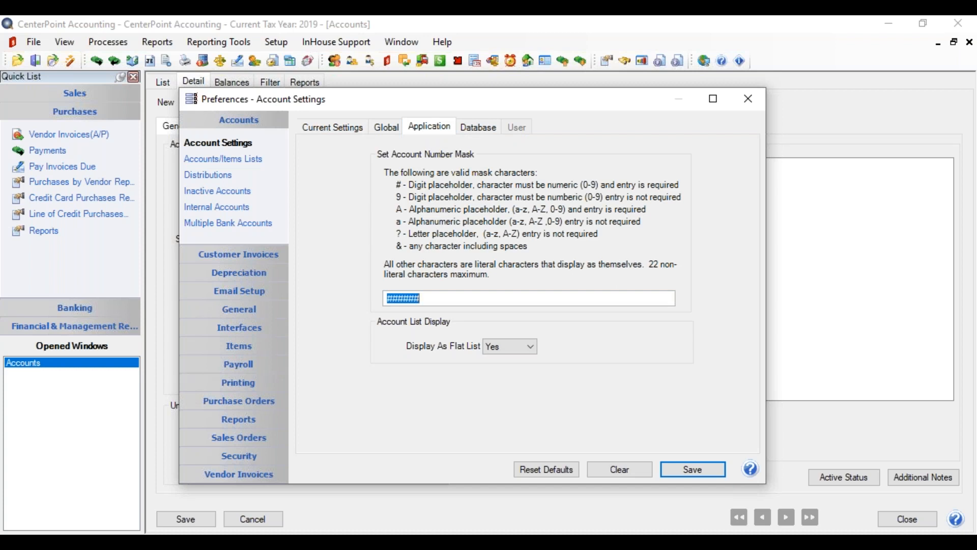
left_click(471, 130)
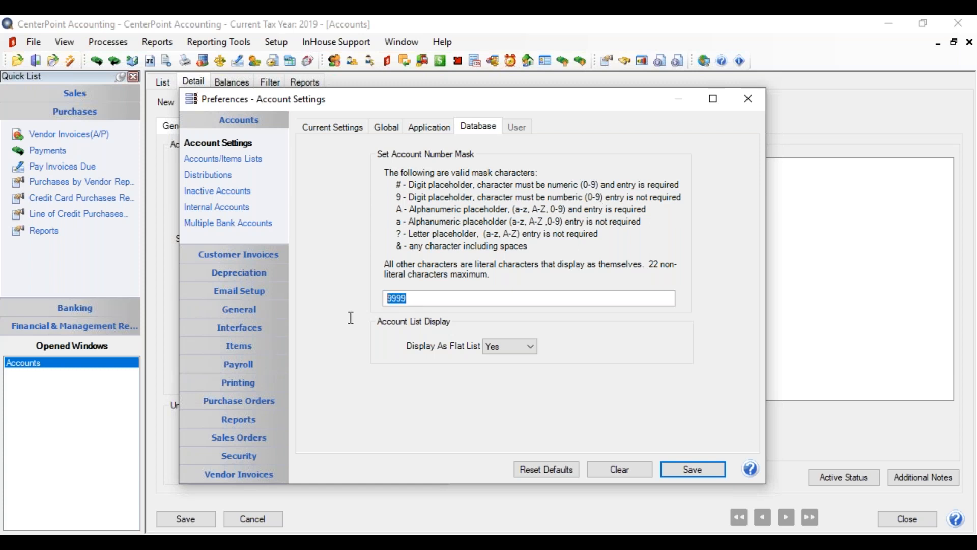
type("####")
type("-##")
left_click_drag(427, 297, 409, 305)
key("BackSpace")
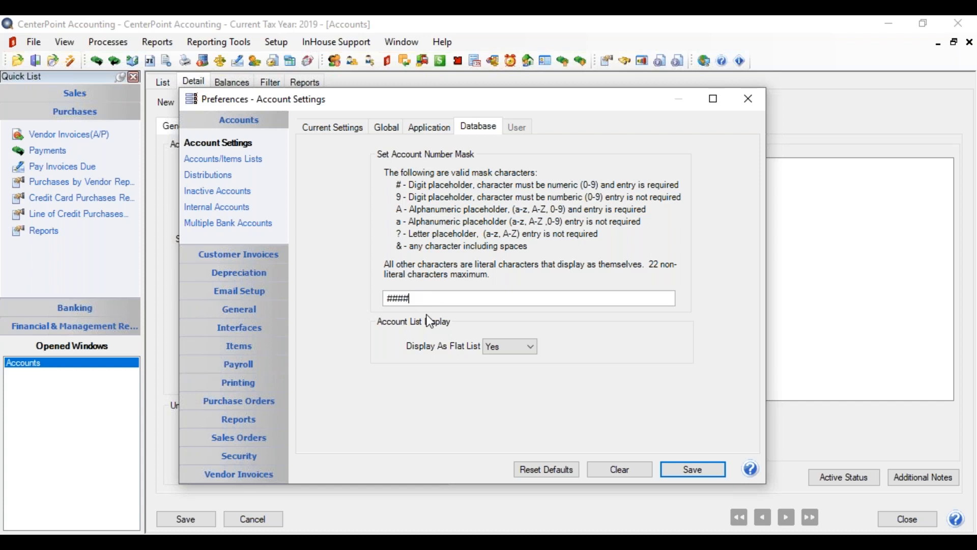
left_click(683, 466)
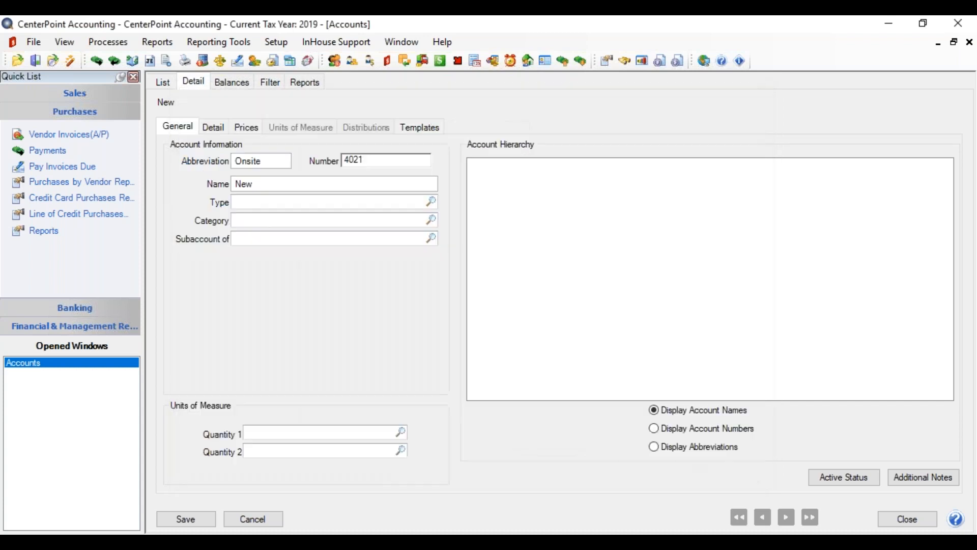
Name the new account Onsite Training Revenue
left_click(259, 183)
type("Onsite Training Rei")
key("BackSpace")
key("BackSpace")
type("evenue")
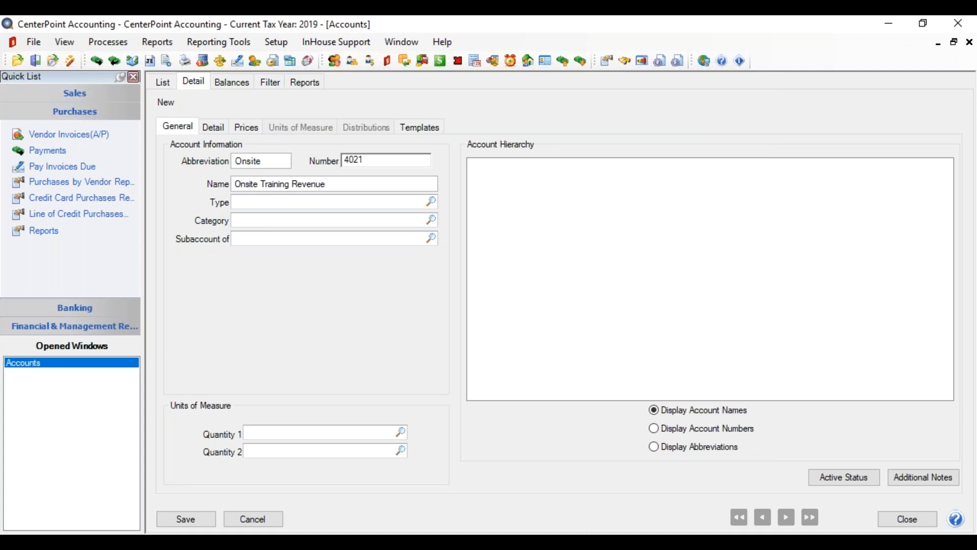
key("Tab")
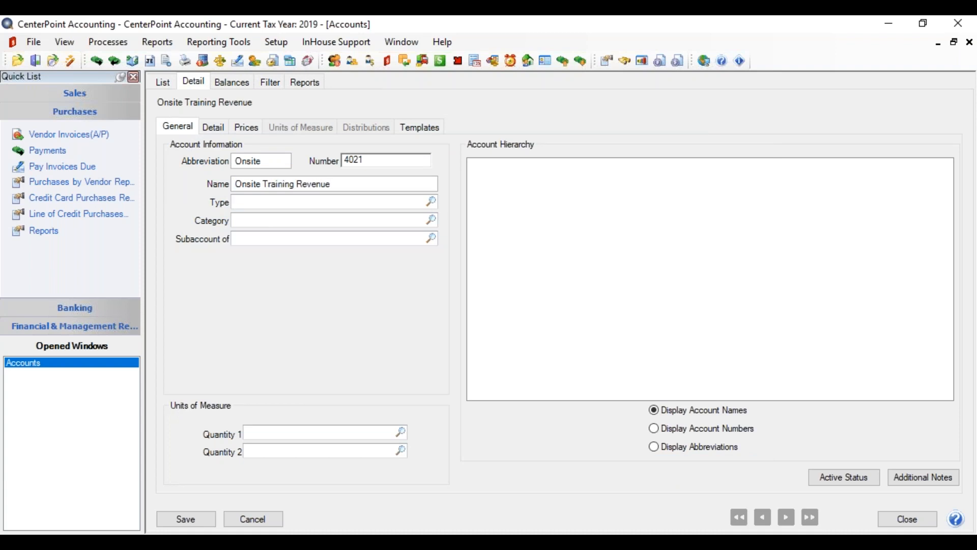
Set the new account's type to Revenue, checking it in the type lookup, and its category to Sales Revenue
type("Revenue")
key("Tab")
left_click(431, 202)
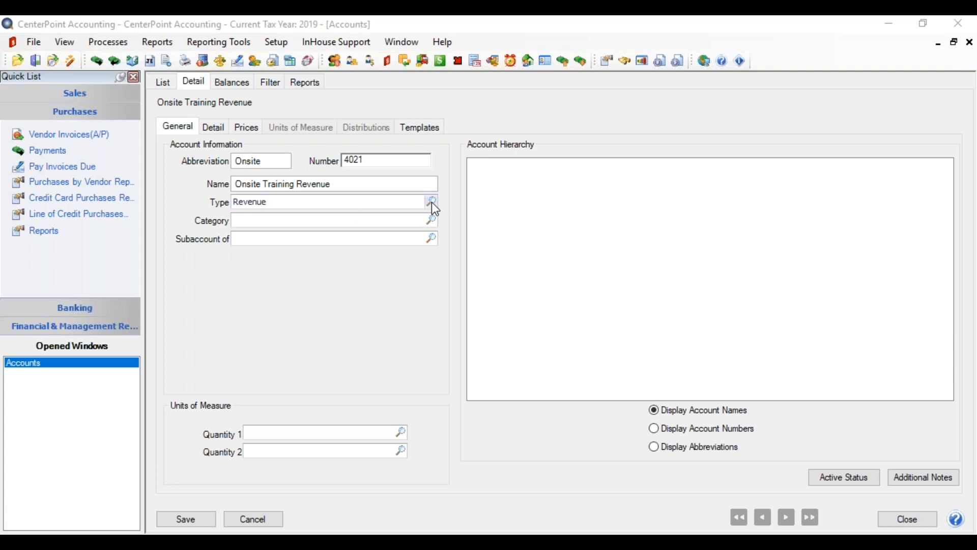
left_click(443, 396)
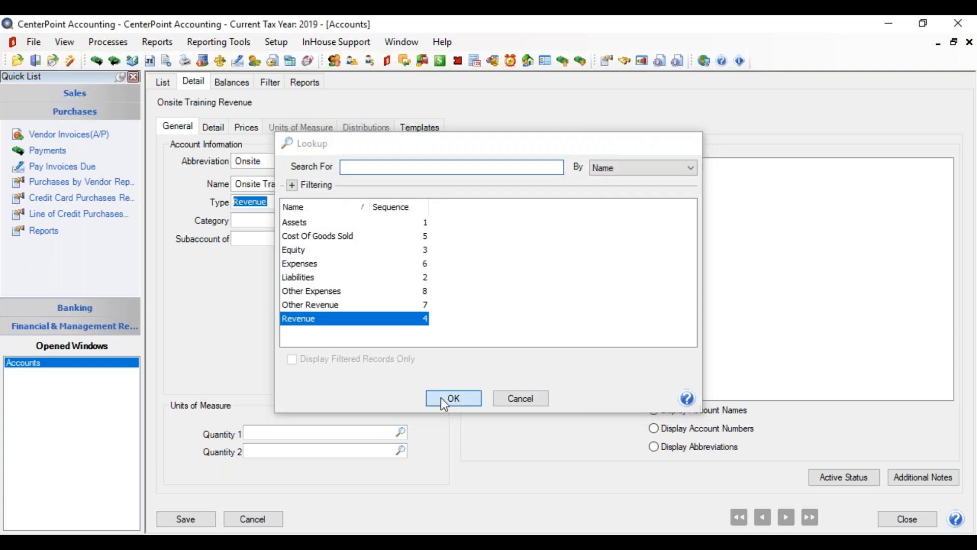
left_click(263, 223)
type("sale")
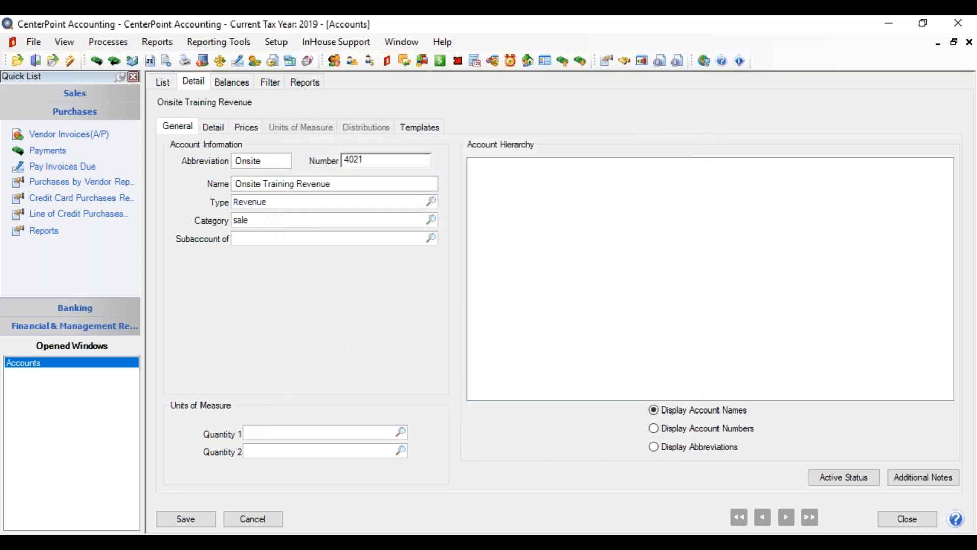
key("Tab")
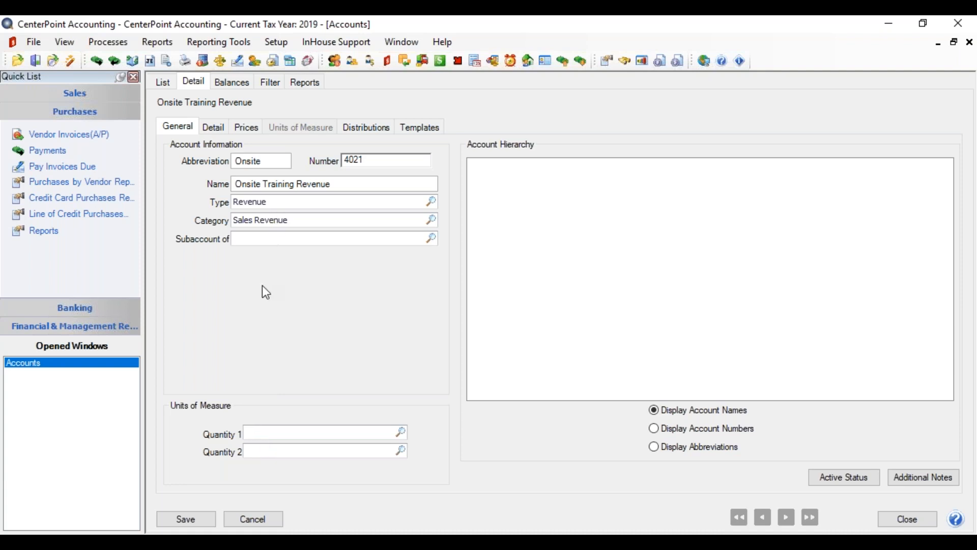
Set the account's Quantity 1 unit of measure to Hours and check the available units in the lookup
left_click(262, 429)
type("hours")
key("Tab")
left_click(399, 432)
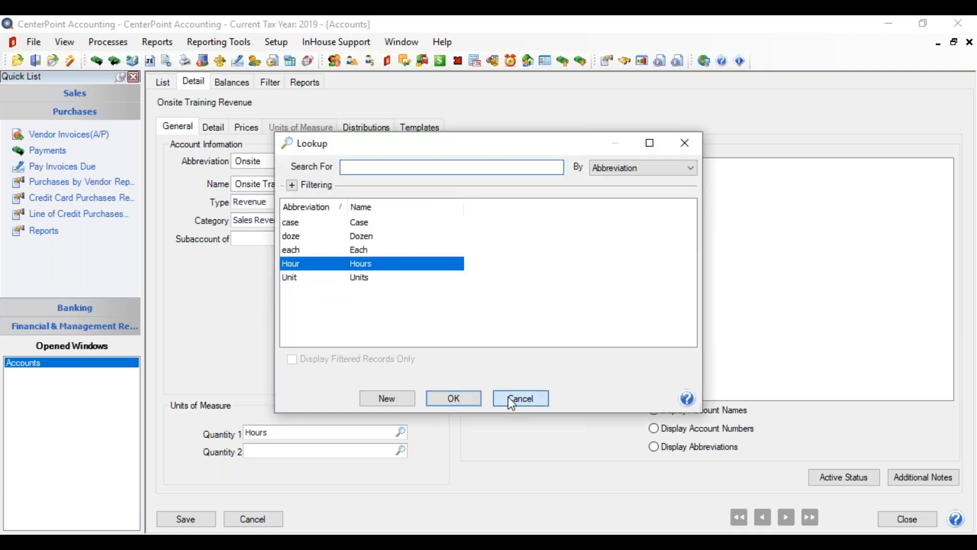
left_click(511, 402)
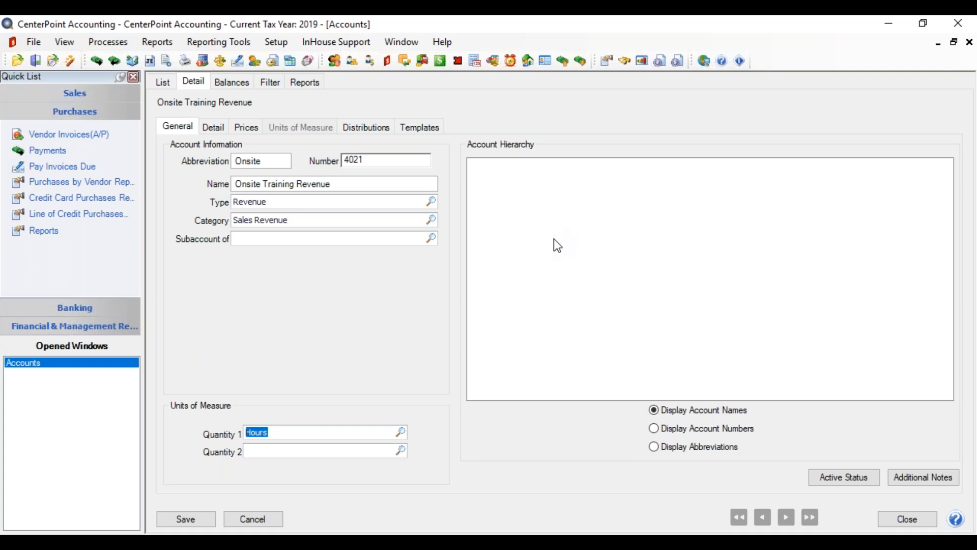
Deactivate the account for all companies, reactivate it for CenterPoint, and accept the active status
left_click(847, 479)
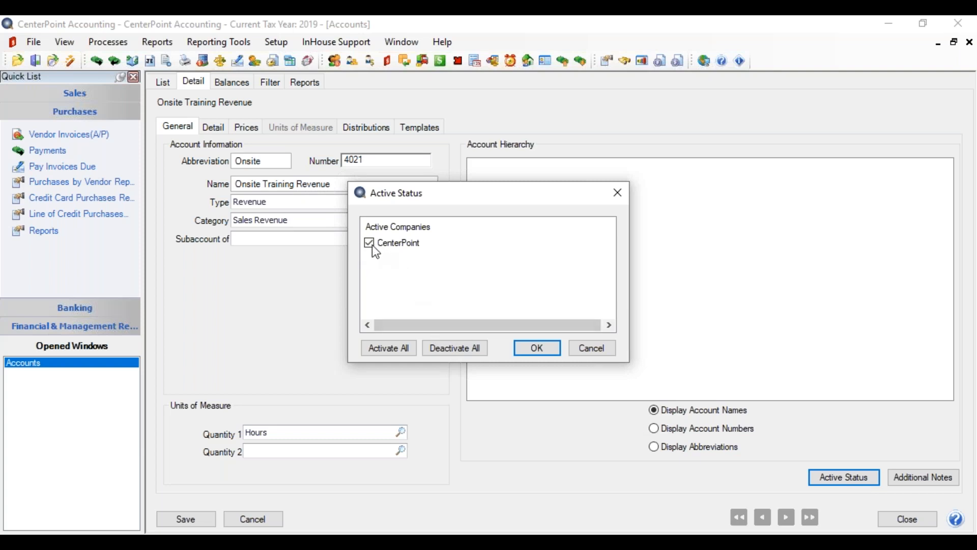
left_click(448, 352)
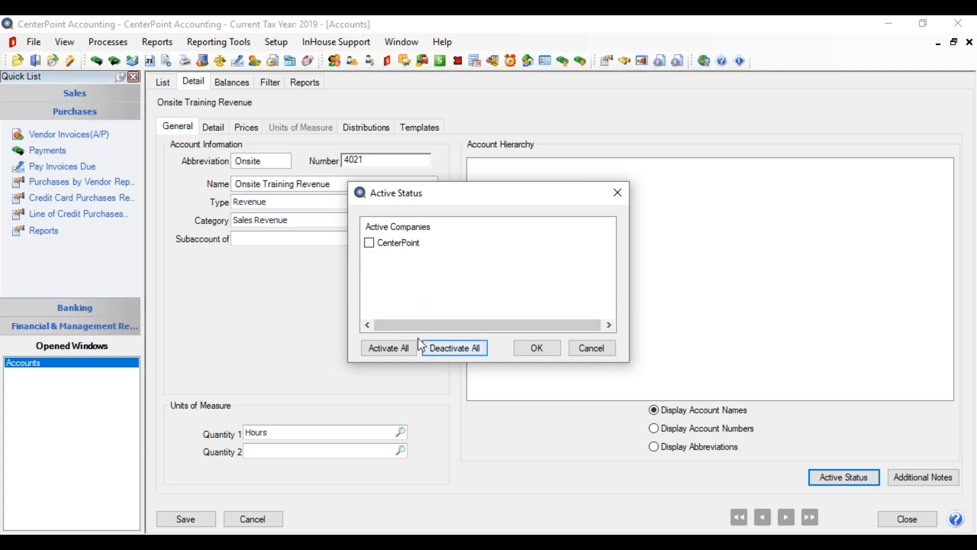
left_click(369, 242)
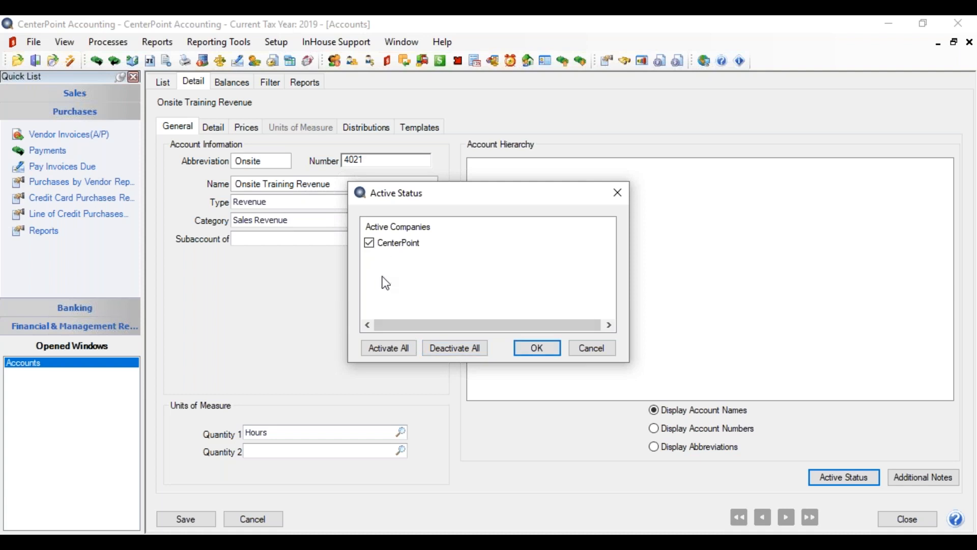
left_click(383, 349)
left_click(523, 349)
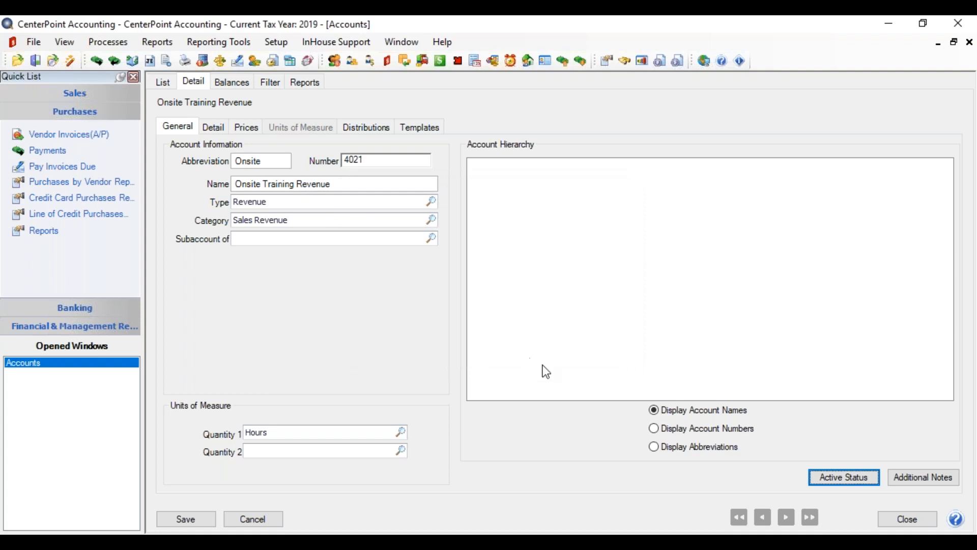
Check the account's Additional Notes window without adding a note and review its account detail information
left_click(912, 479)
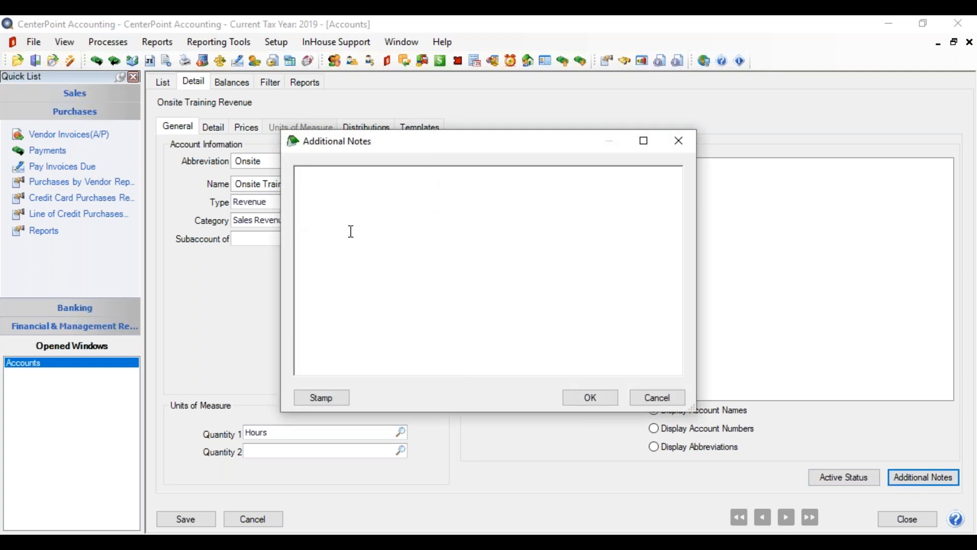
left_click(673, 398)
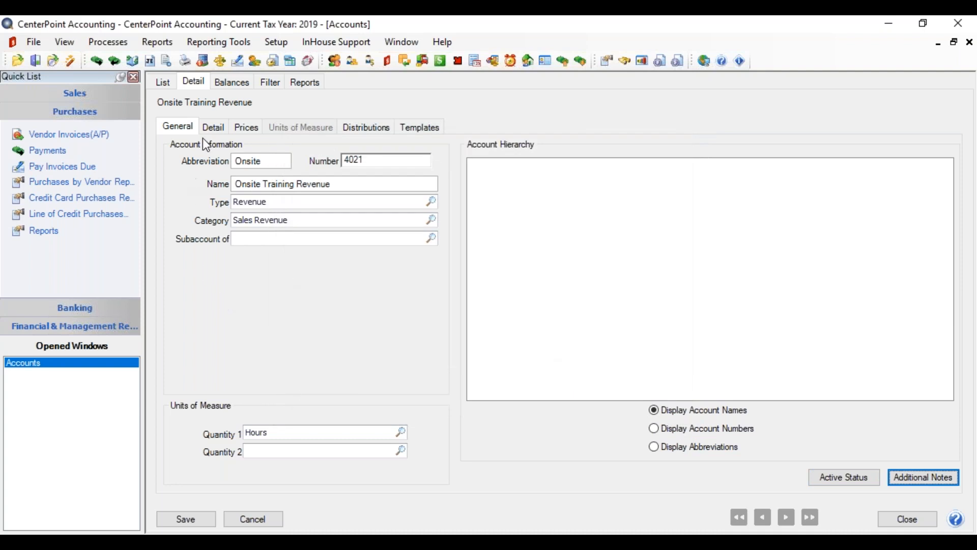
left_click(214, 131)
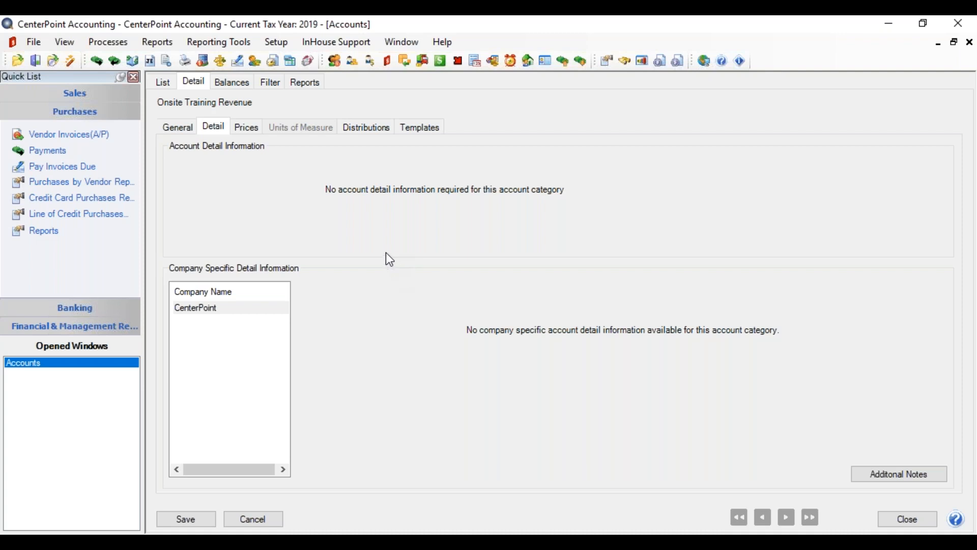
Set the account's Unit Of Measure 1 Price to 125.00 for the CenterPoint company
left_click(248, 130)
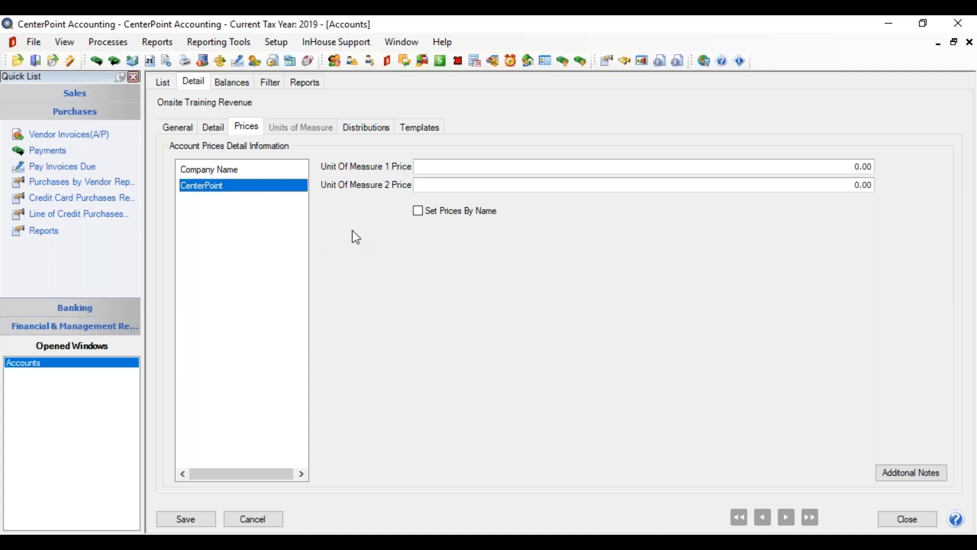
left_click(843, 167)
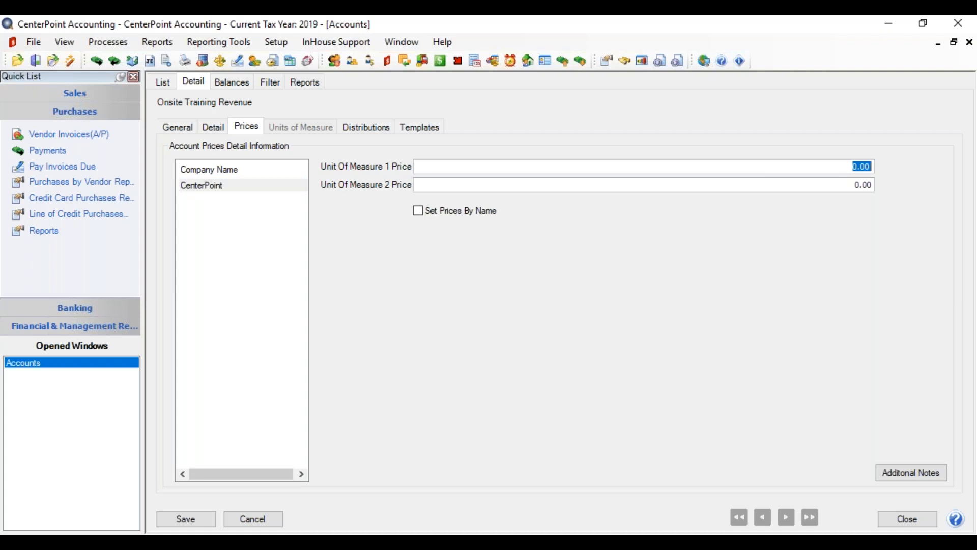
type("125.00")
Enable Set Prices By Name and give Alpine, Inc a UOM 1 price of 110.00
left_click(420, 212)
left_click(381, 250)
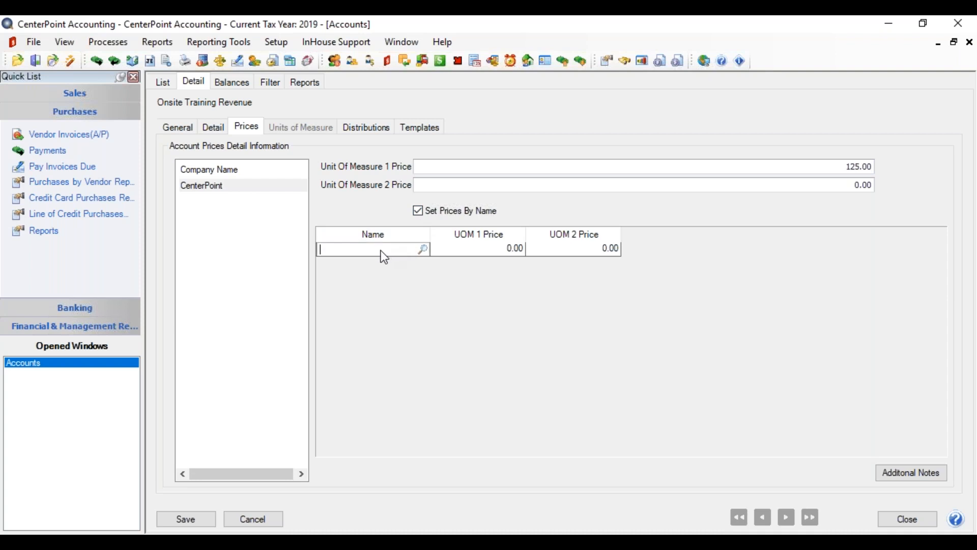
type("alpine")
key("Tab")
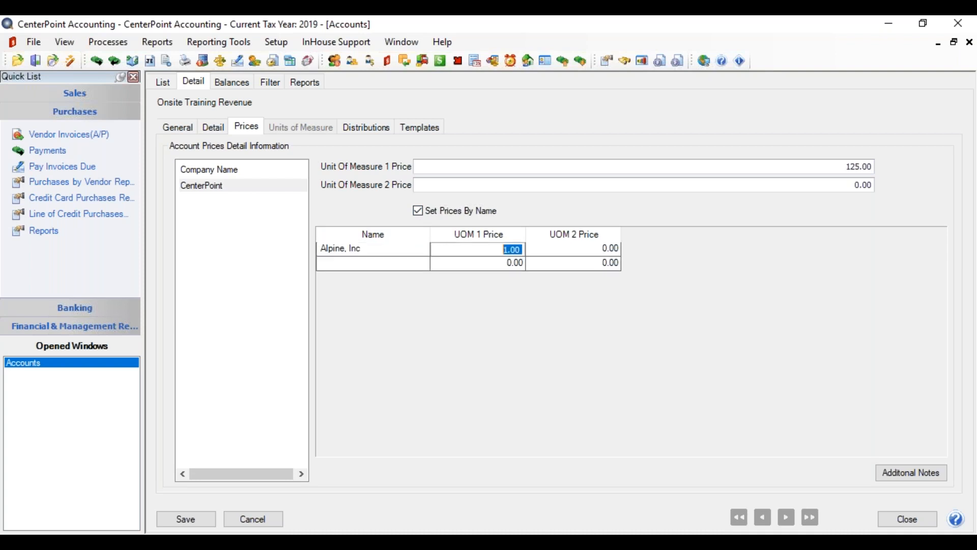
type("110.00")
key("Tab")
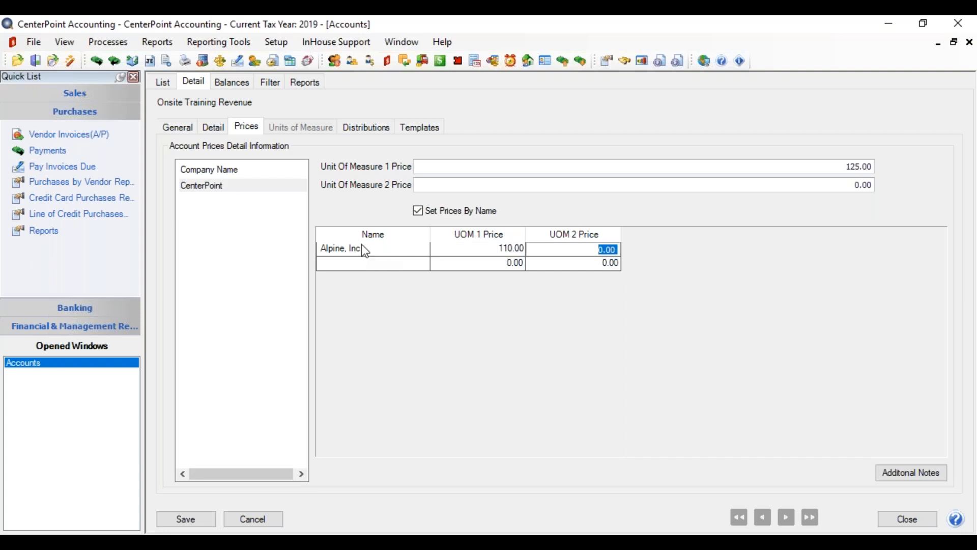
Change the template used for customer invoices with an account selected to DT - Increase Rev (Q1 Price)
left_click(417, 131)
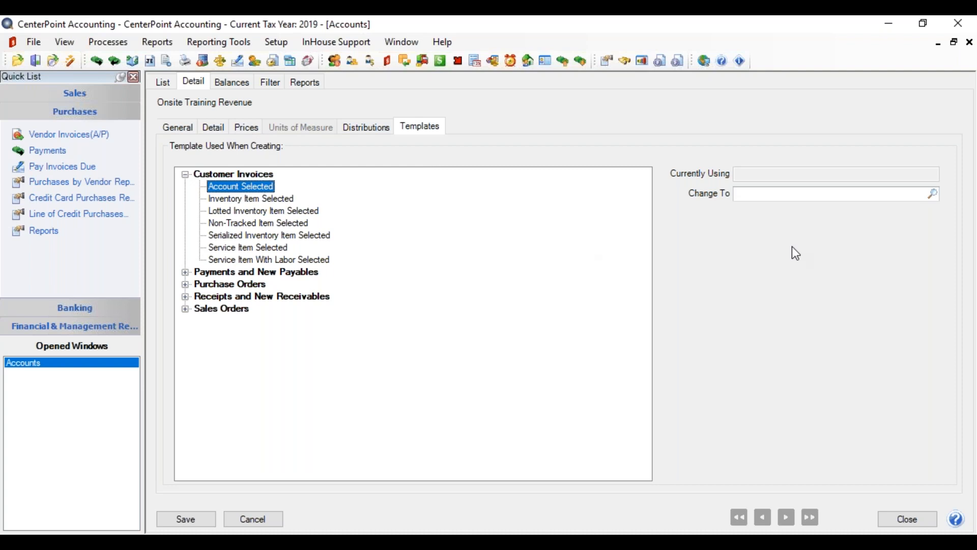
left_click(934, 195)
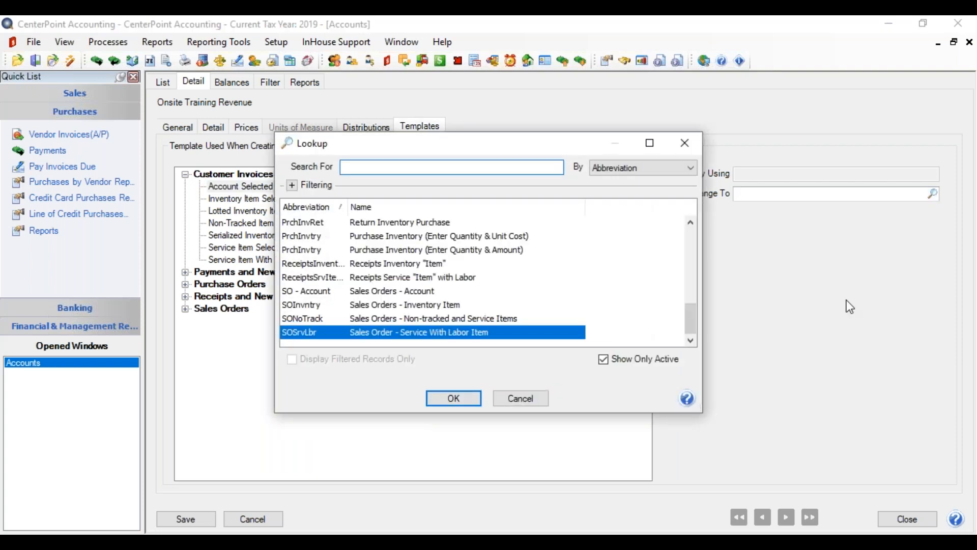
left_click_drag(691, 310, 676, 245)
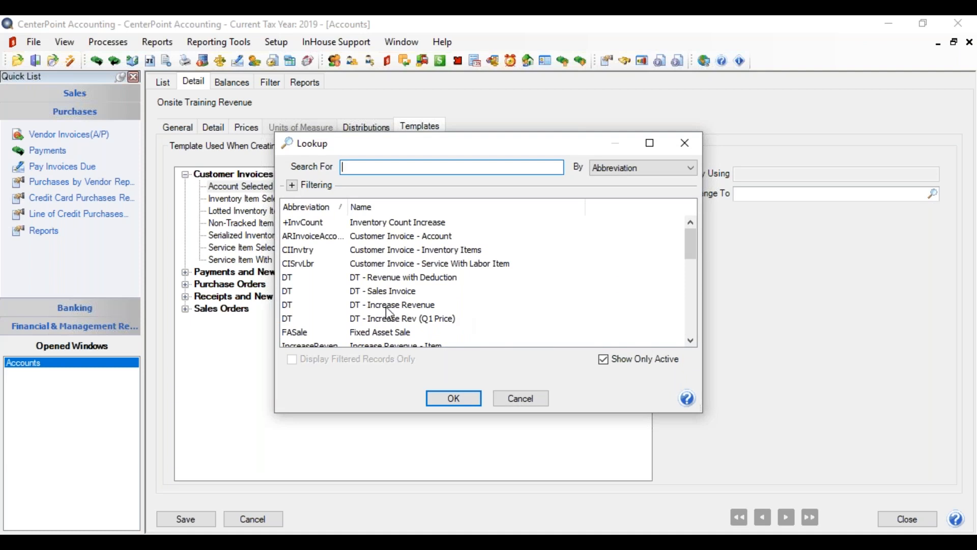
left_click(391, 320)
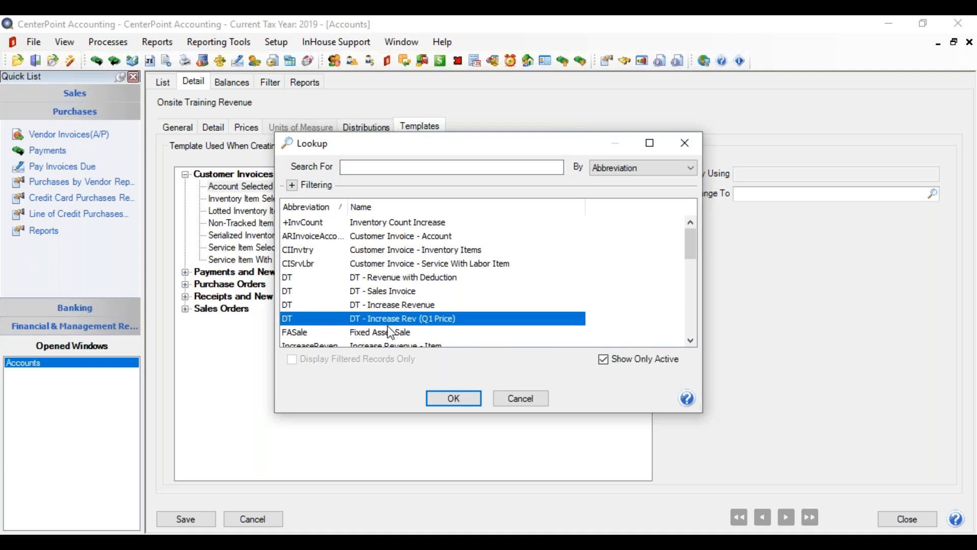
left_click(440, 400)
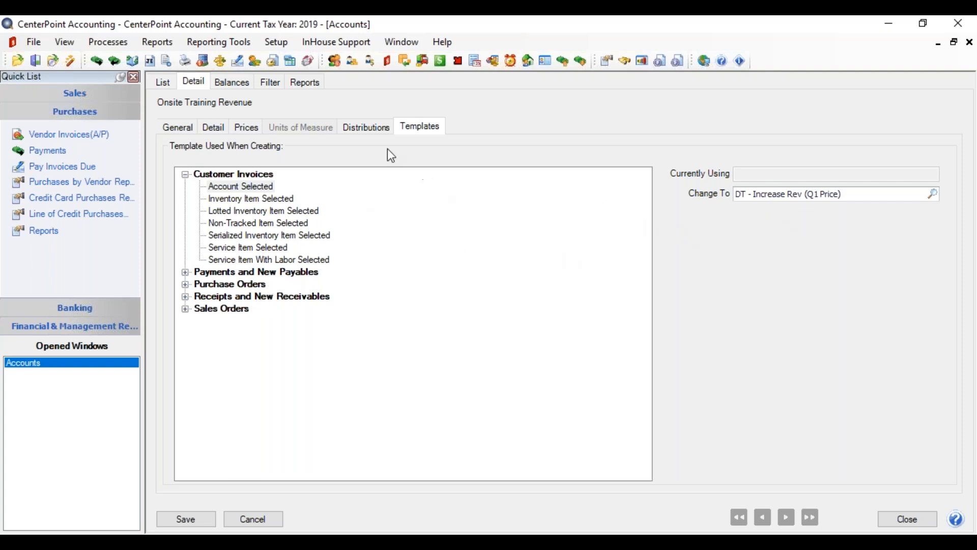
Review the account's distribution and general settings and save the new account
left_click(366, 127)
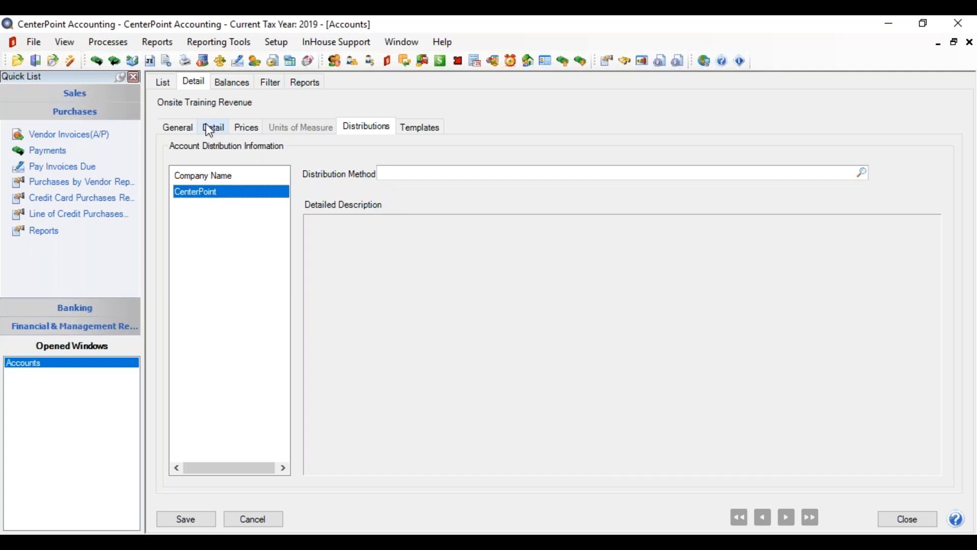
left_click(177, 128)
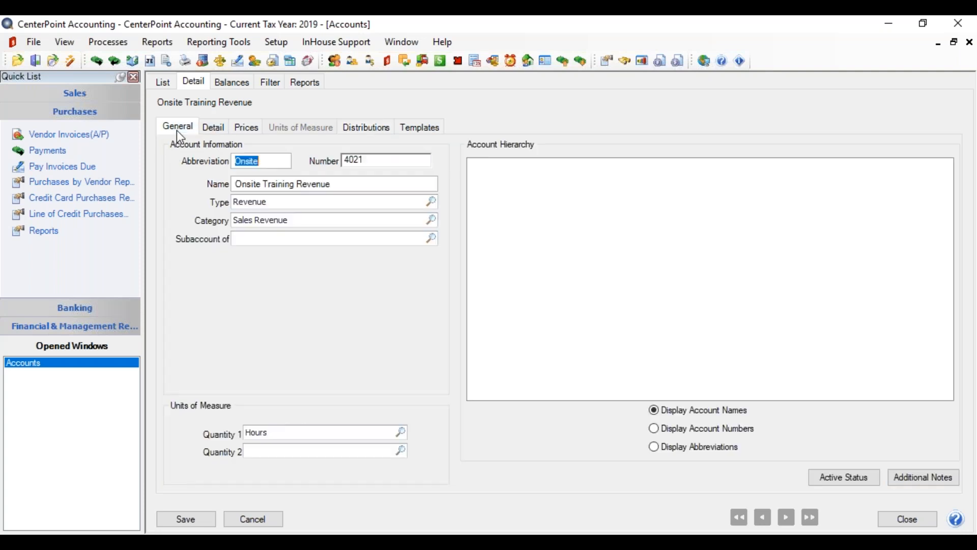
left_click(192, 519)
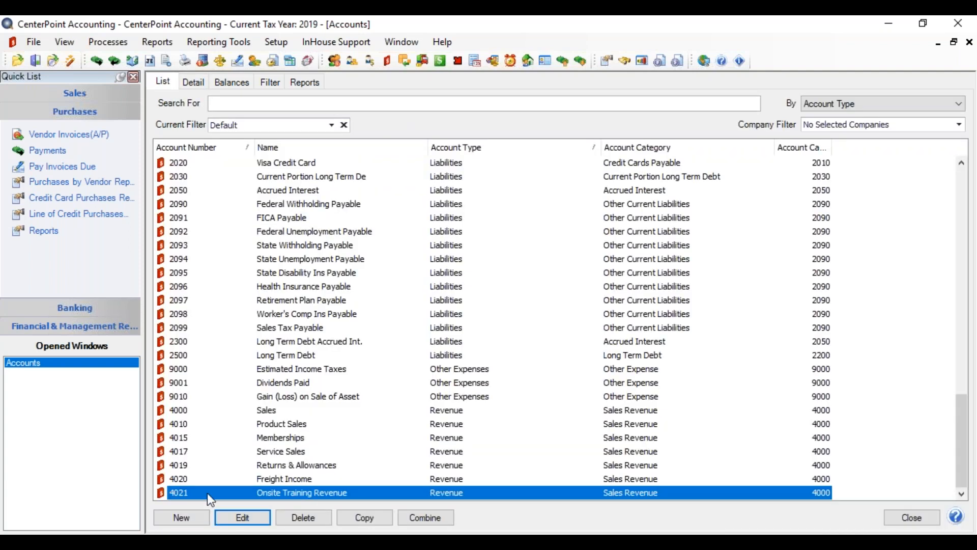
Reopen the Onsite Training Revenue account for editing, return to the accounts list, and delete that account
left_click(242, 518)
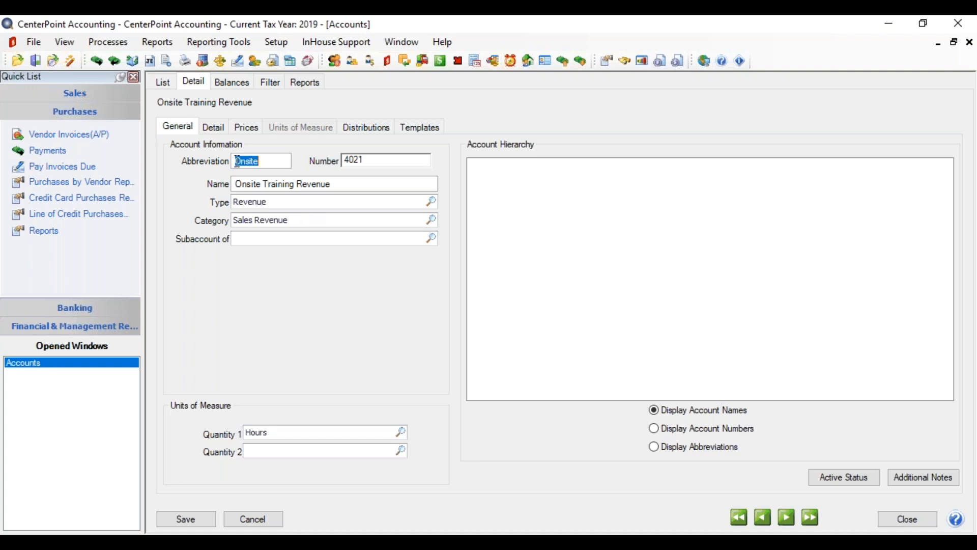
left_click(164, 84)
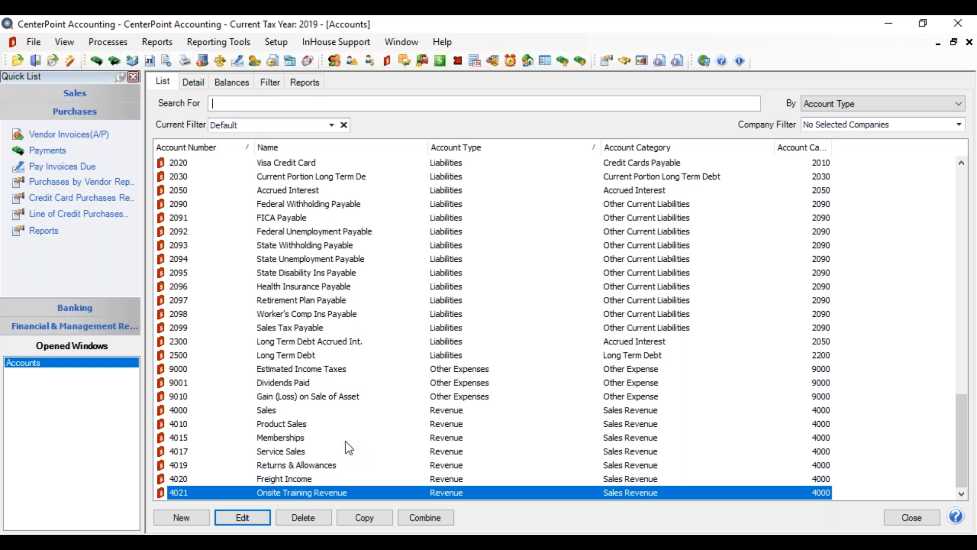
left_click(303, 517)
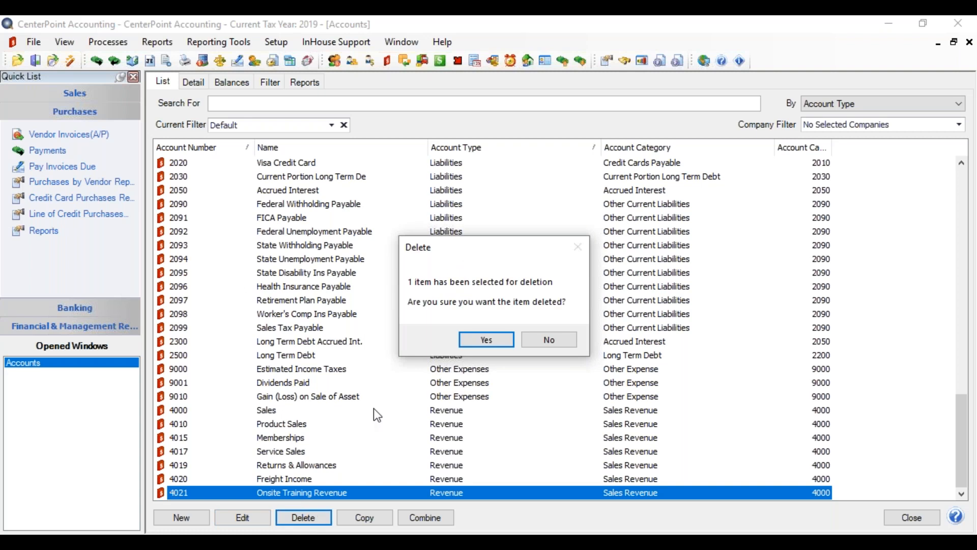
left_click(474, 341)
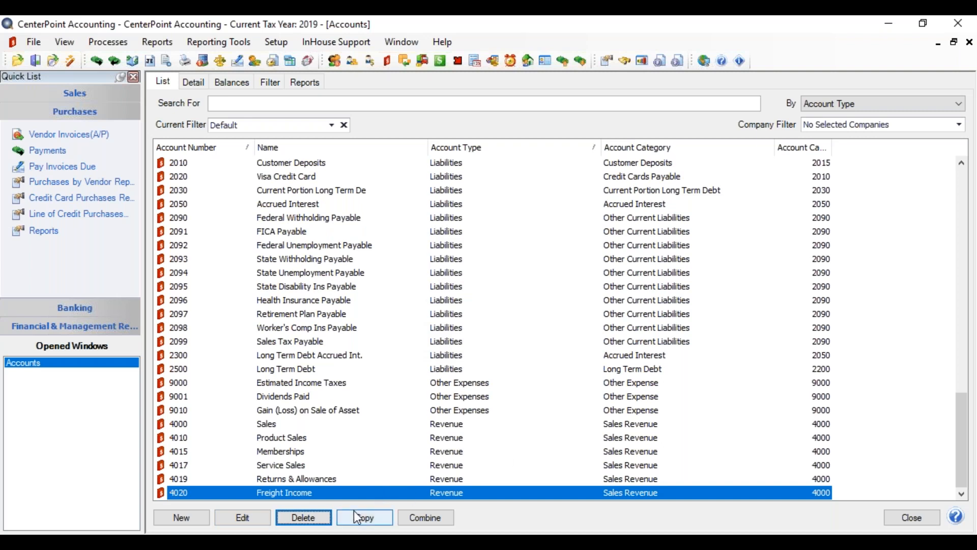
Copy the Service Sales account as a new account with abbreviation Onsite, number 4021, and name Onsite Training Revenue
left_click(305, 466)
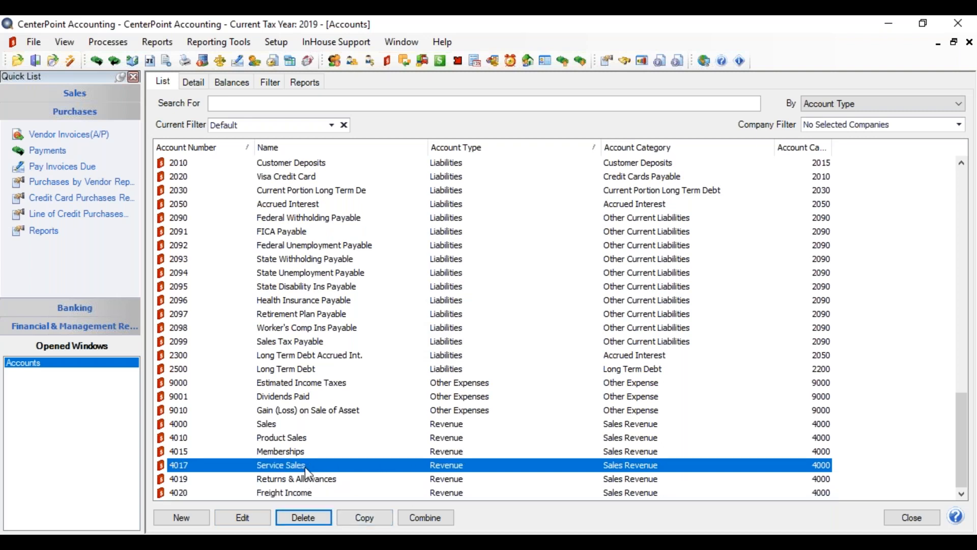
left_click(355, 515)
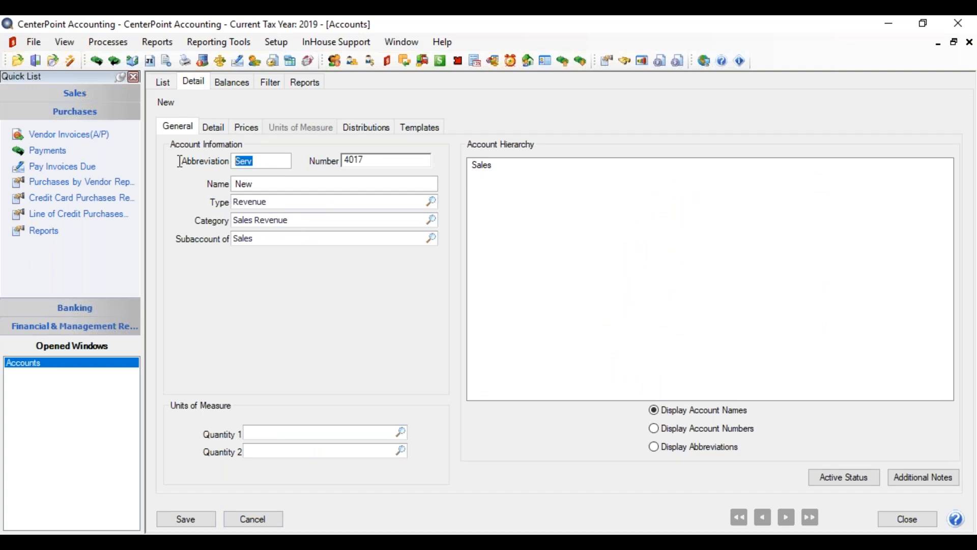
type("Onsite")
key("Tab")
type("4021")
key("Tab")
type("Onsite Training Rev")
key("BackSpace")
type("venue")
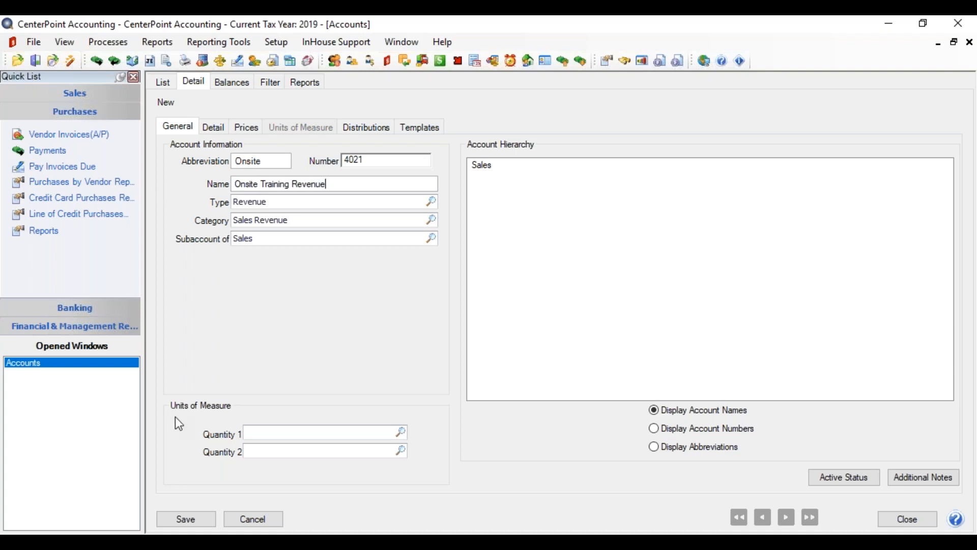
Set the copied account's Quantity 1 unit of measure to Hours and save the account
left_click(276, 433)
type("hours")
key("Tab")
left_click(201, 519)
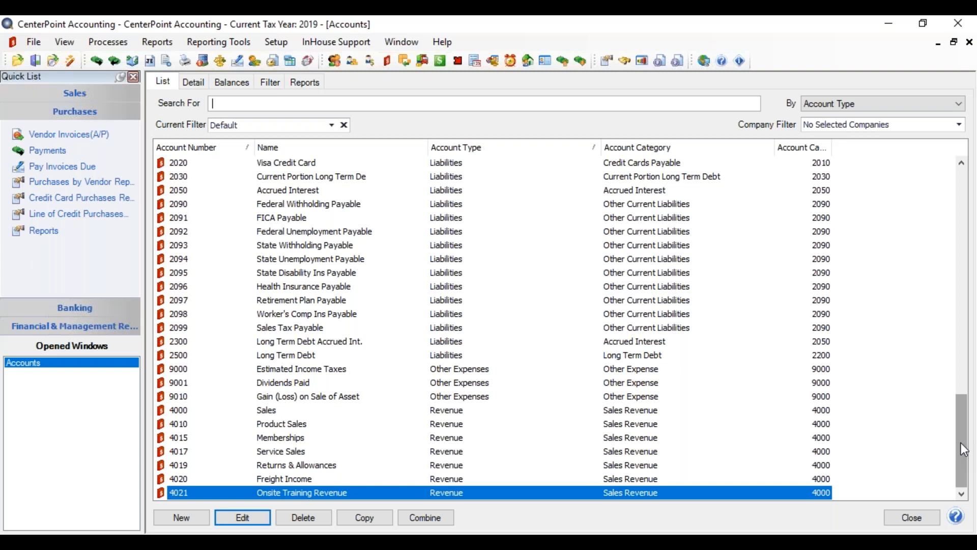
left_click_drag(963, 449, 964, 447)
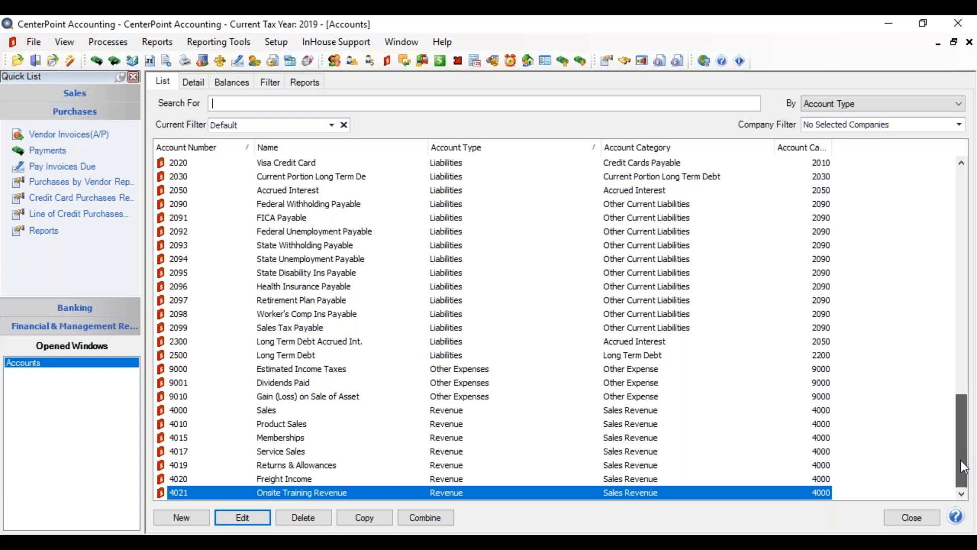
Combine the Office Expense account into Supplies Expense, confirm the merge, and check the expense accounts in the list
left_click_drag(962, 446, 961, 355)
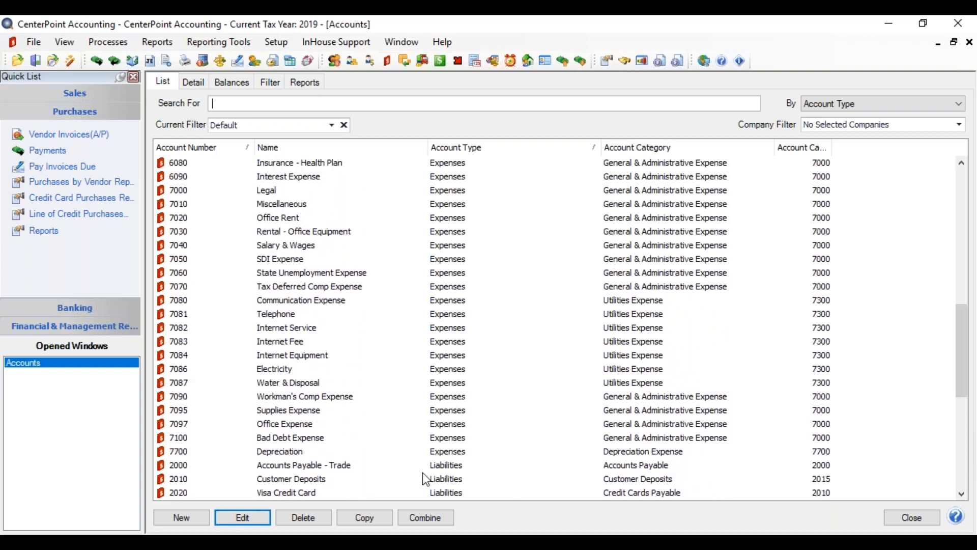
left_click(291, 428)
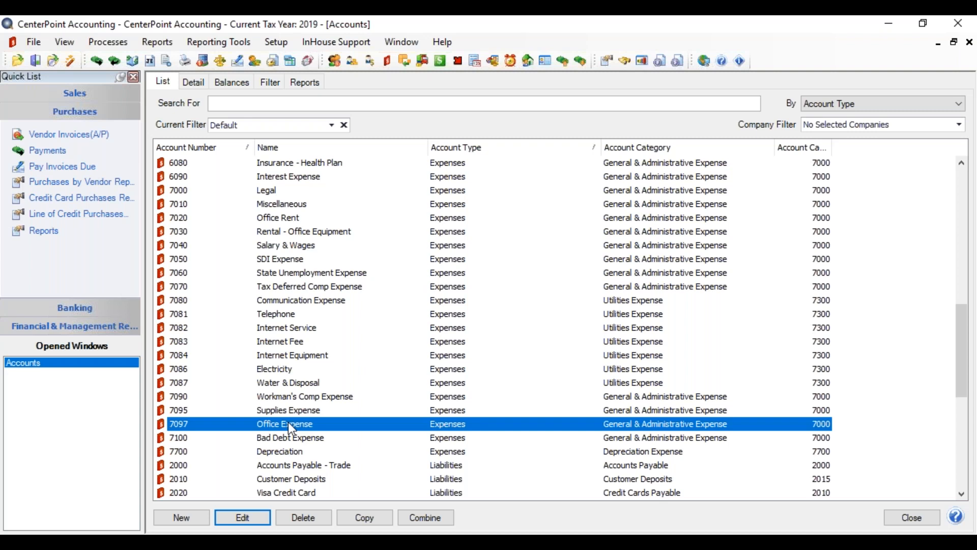
left_click(436, 518)
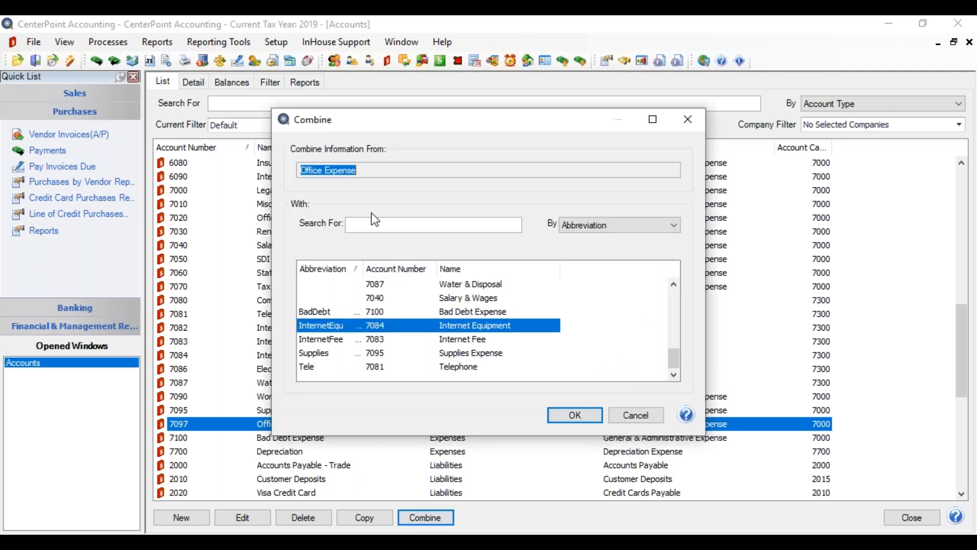
left_click(365, 224)
type("supp")
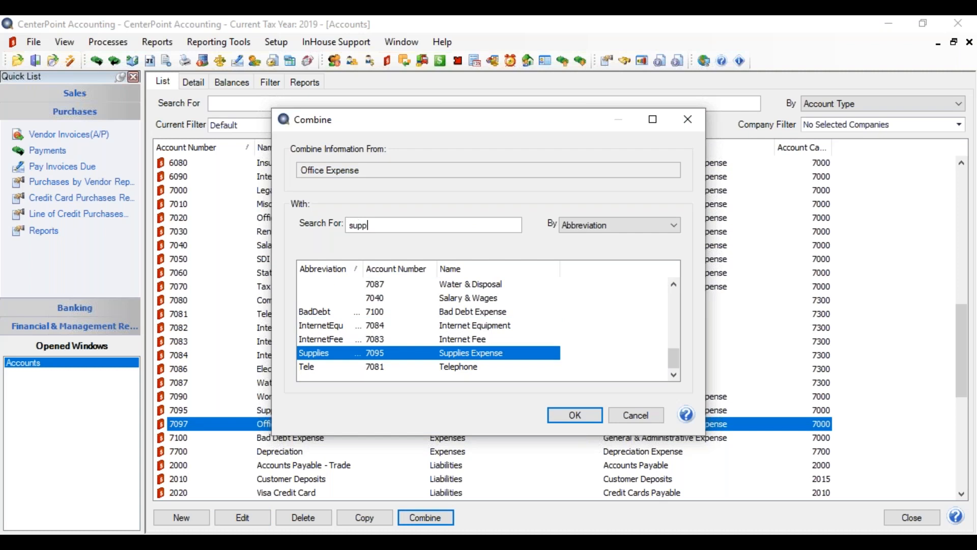
key("Tab")
left_click(570, 416)
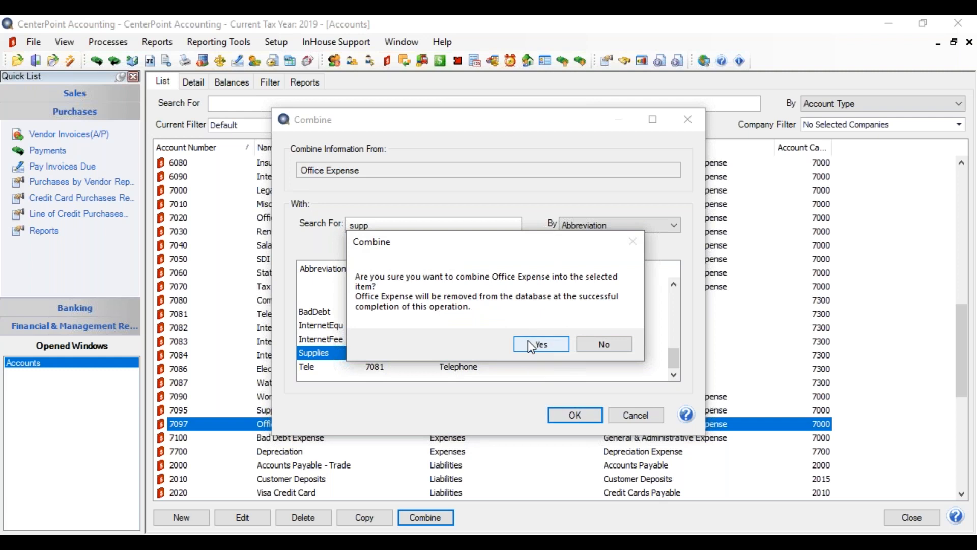
left_click(530, 343)
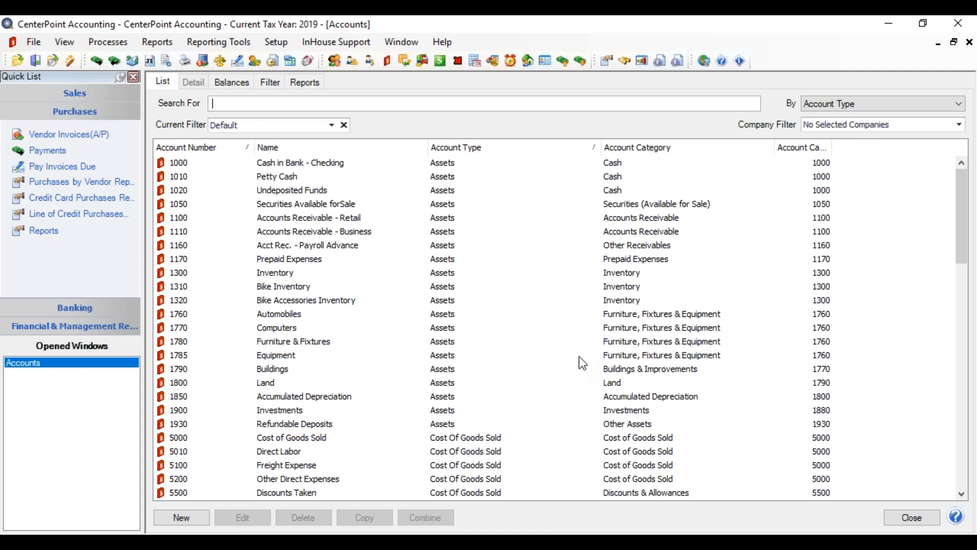
left_click_drag(960, 256, 974, 390)
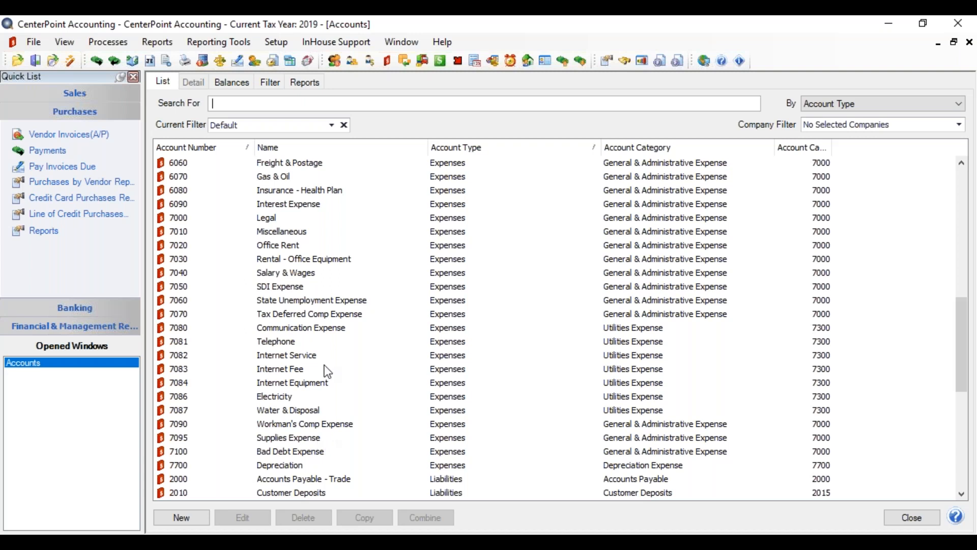
left_click_drag(963, 355, 921, 209)
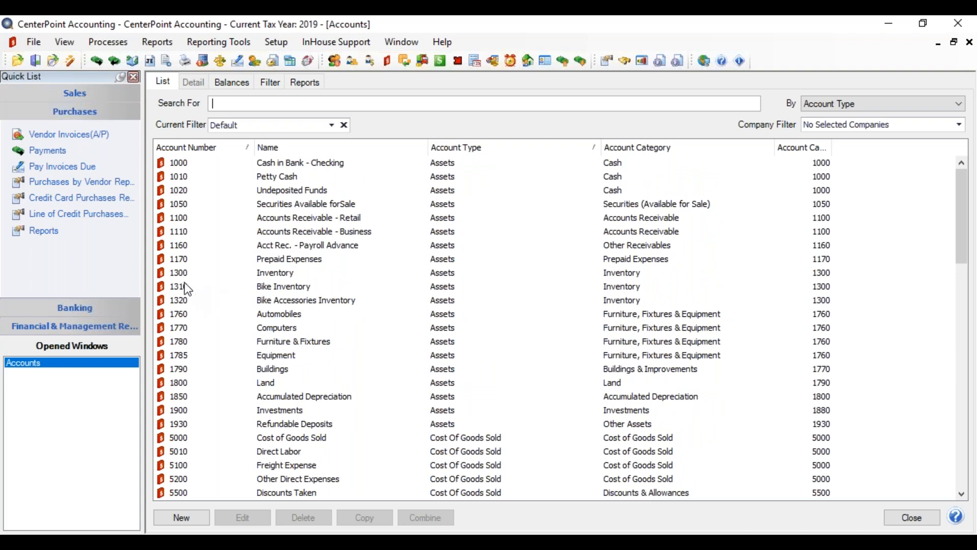
In the preferences' Account Settings, set Display As Flat List to No at the database level and save
left_click(37, 43)
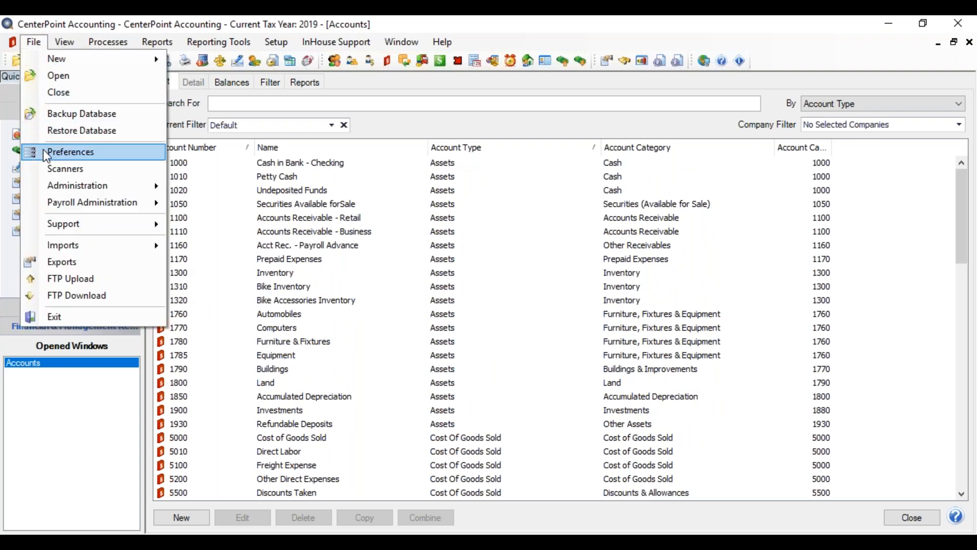
left_click(46, 152)
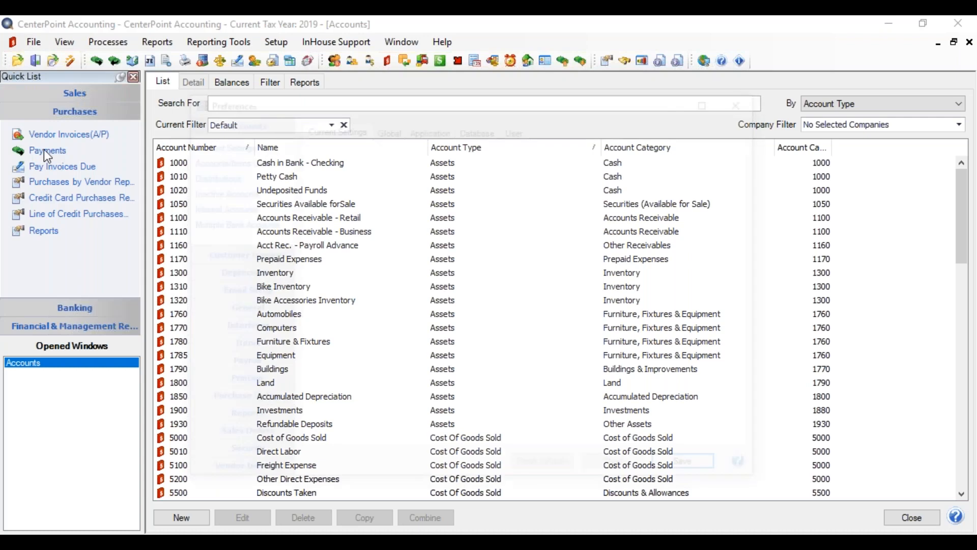
left_click(246, 146)
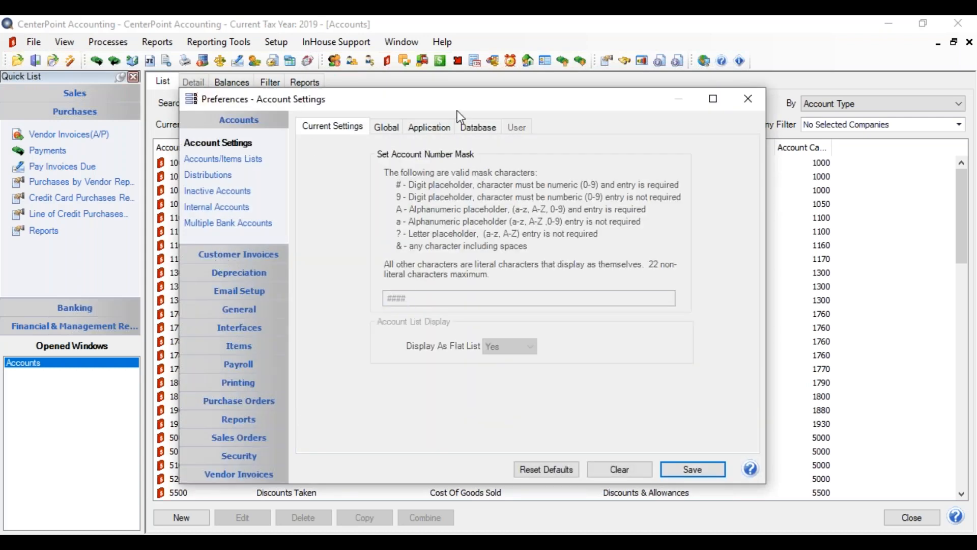
left_click(471, 127)
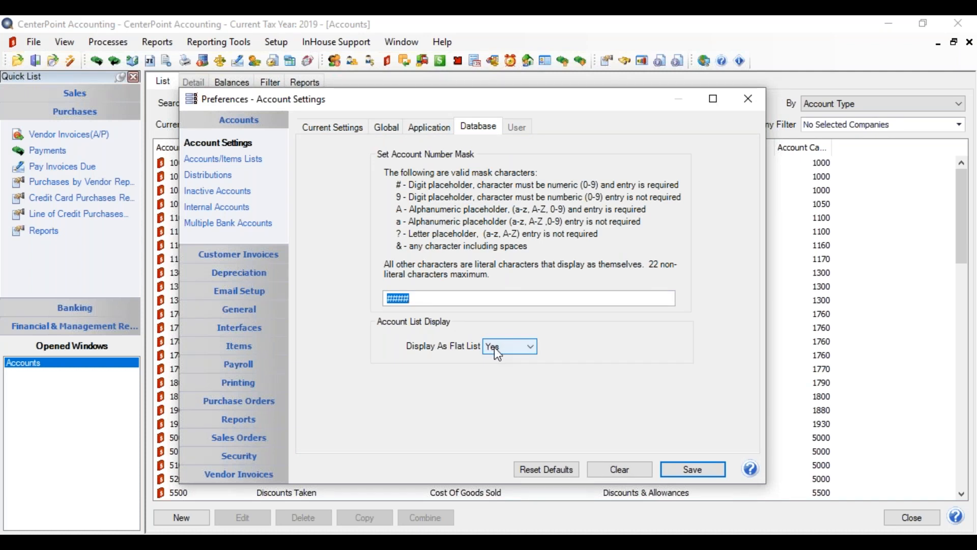
left_click(536, 349)
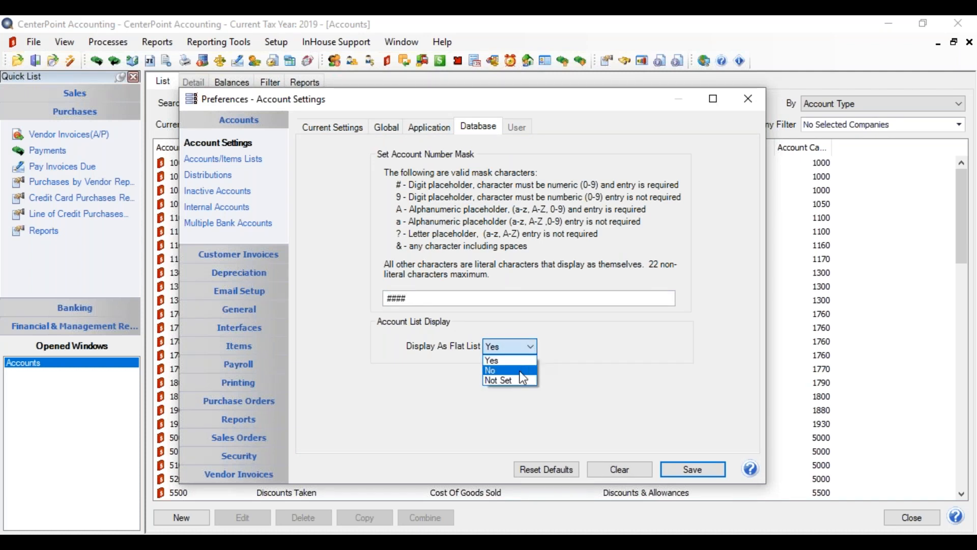
left_click(520, 374)
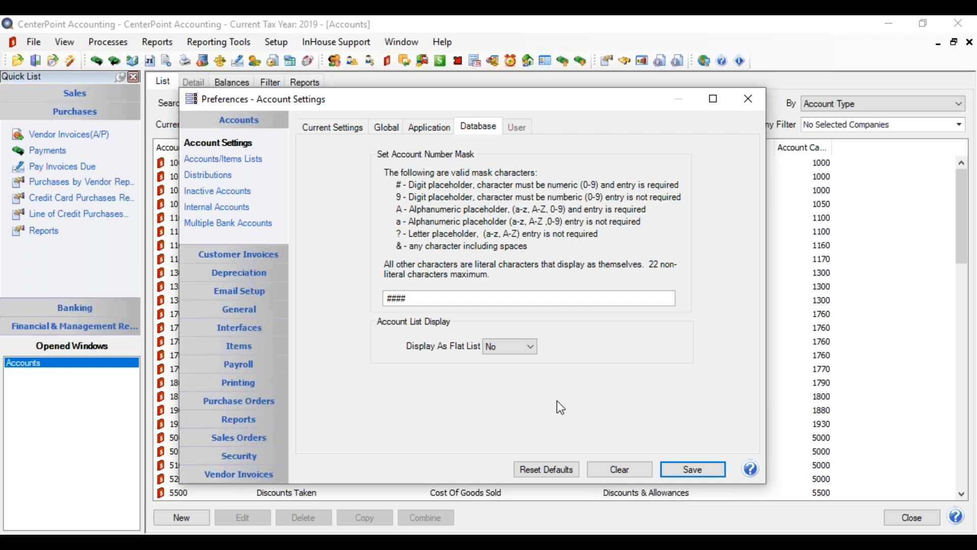
left_click(704, 471)
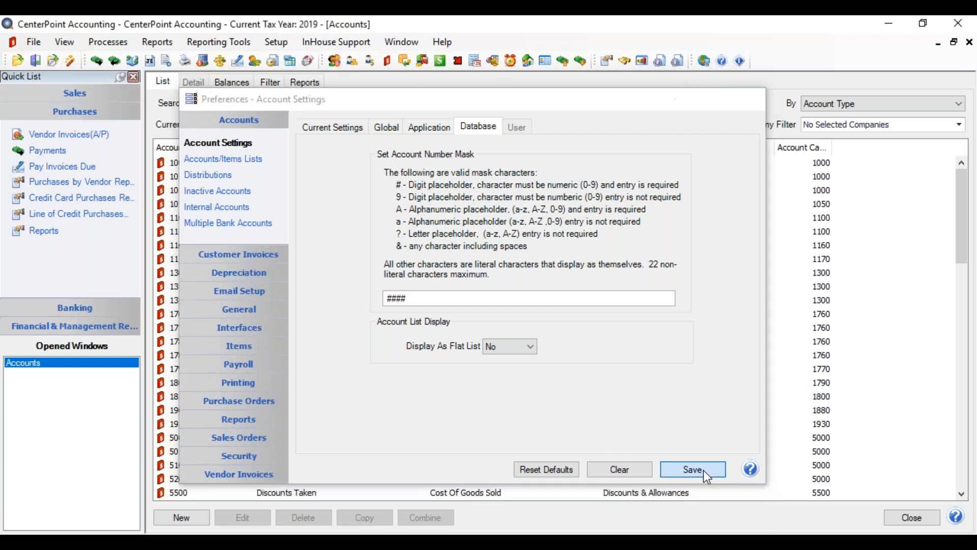
Close the accounts list and reopen it from the accounts setup to load the new display setting
left_click(911, 517)
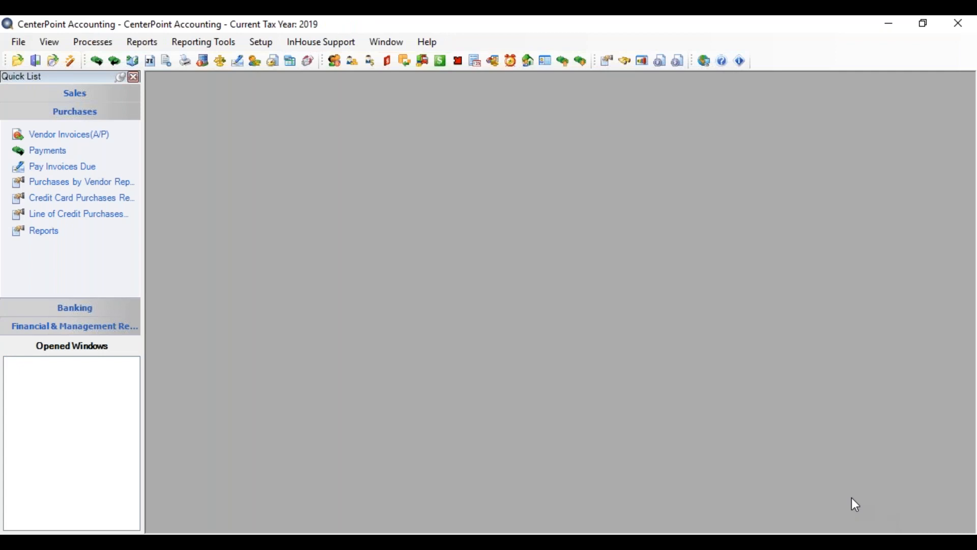
left_click(261, 42)
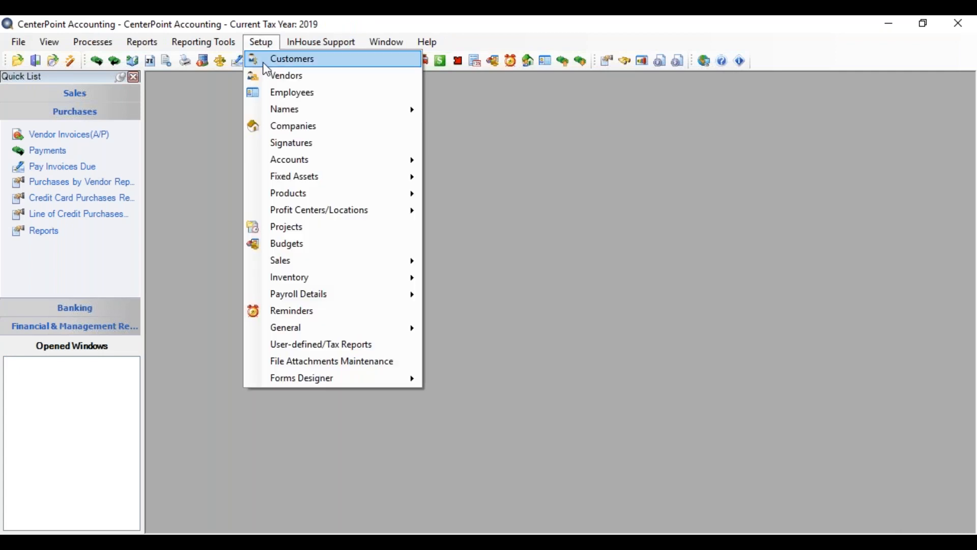
mouse_move(278, 163)
left_click(447, 166)
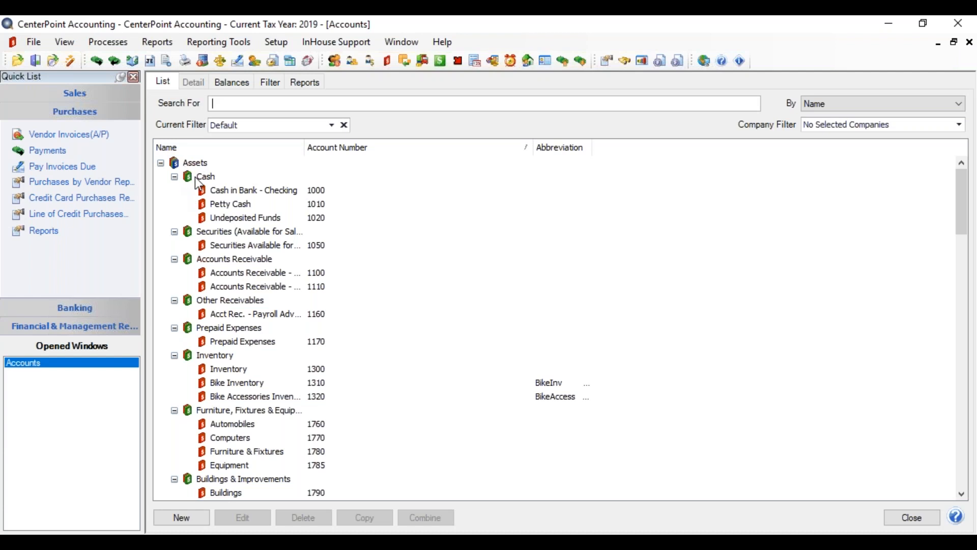
Collapse the Assets and Liabilities groups, followed by all remaining groups in the accounts list
left_click(161, 162)
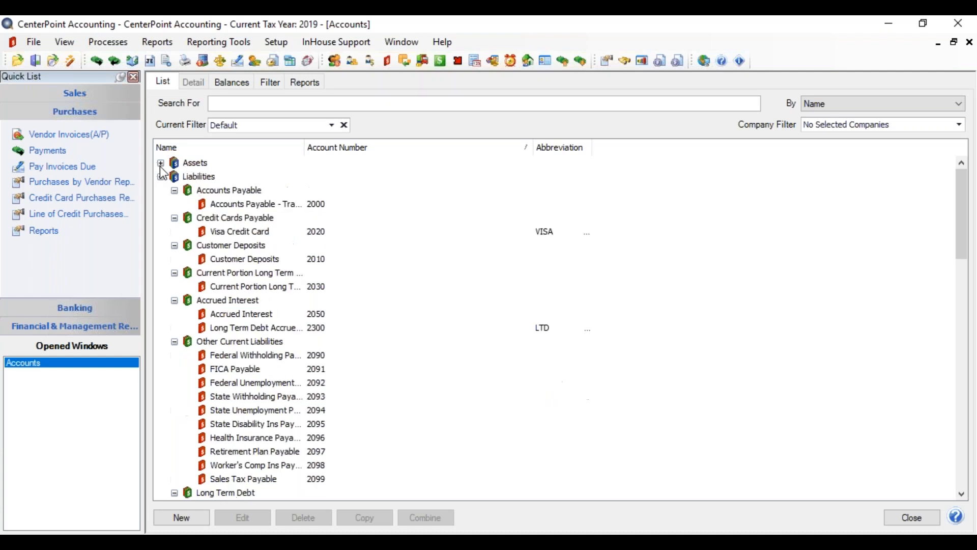
left_click(161, 177)
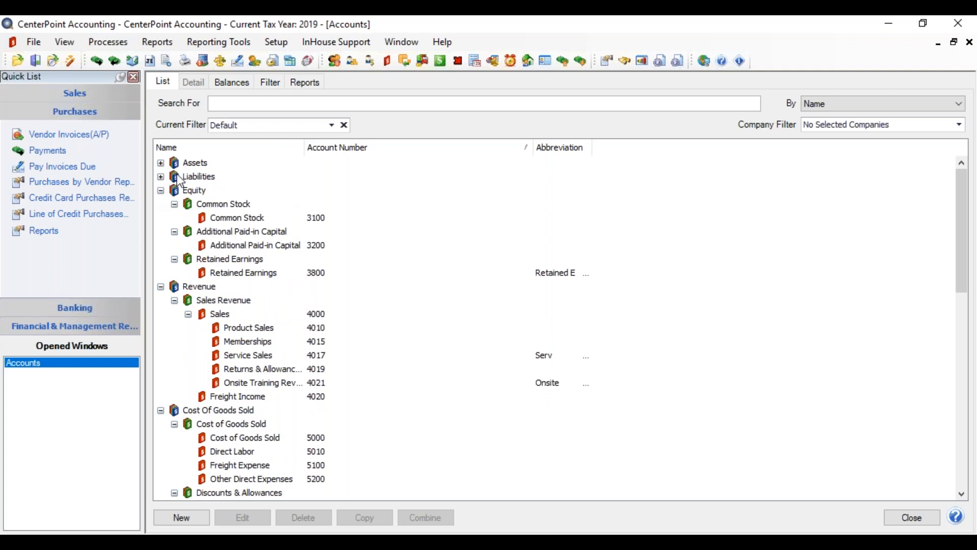
right_click(198, 162)
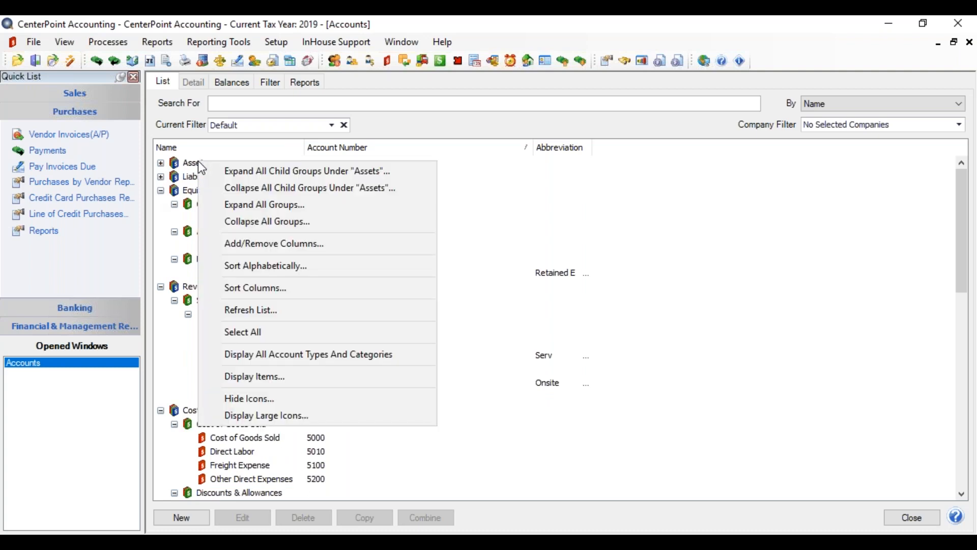
left_click(240, 223)
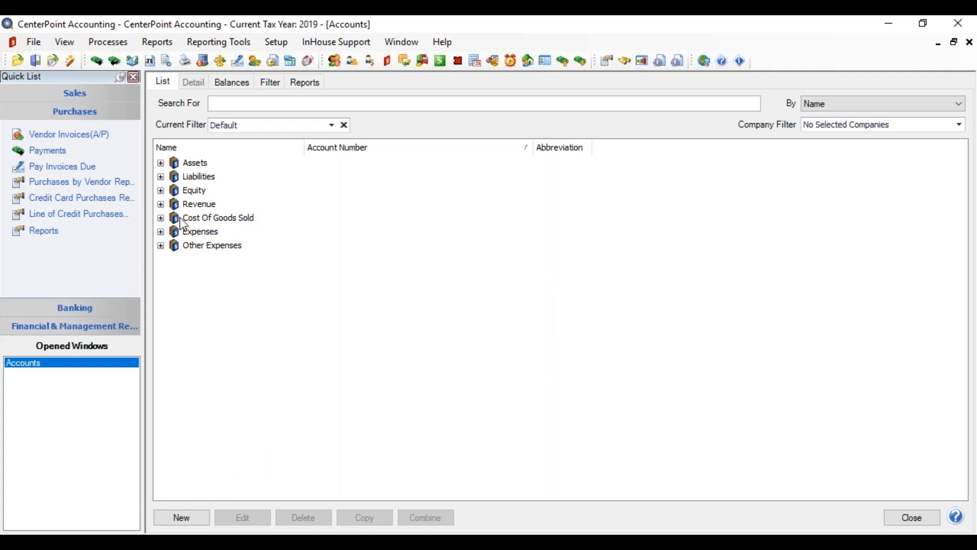
Expand all child groups under Expenses and bring the Utilities Expense accounts into view
left_click(186, 237)
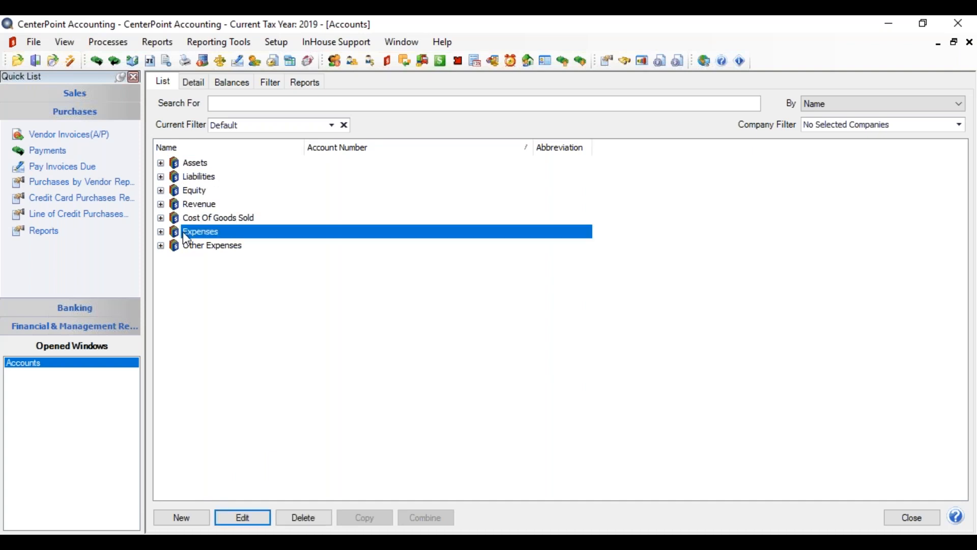
right_click(183, 233)
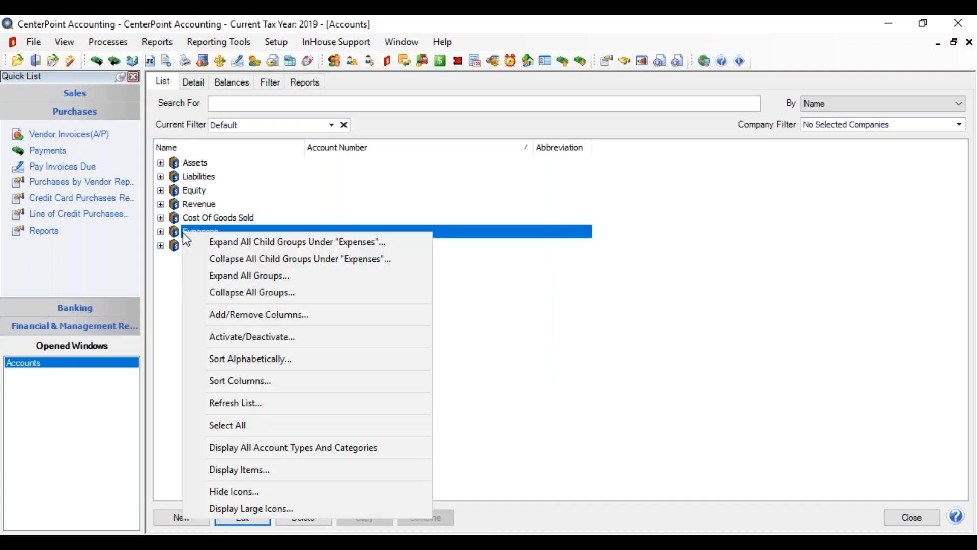
left_click(216, 245)
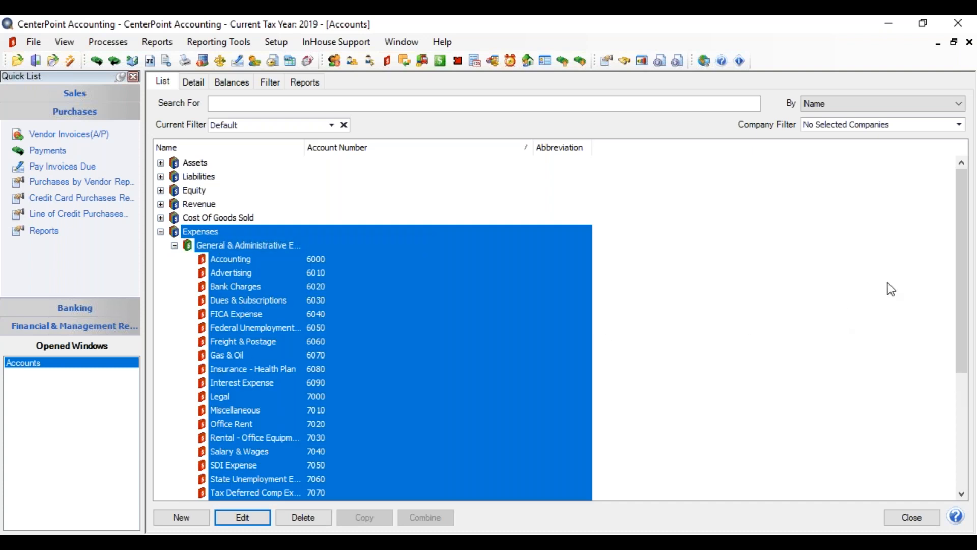
left_click_drag(960, 230, 960, 346)
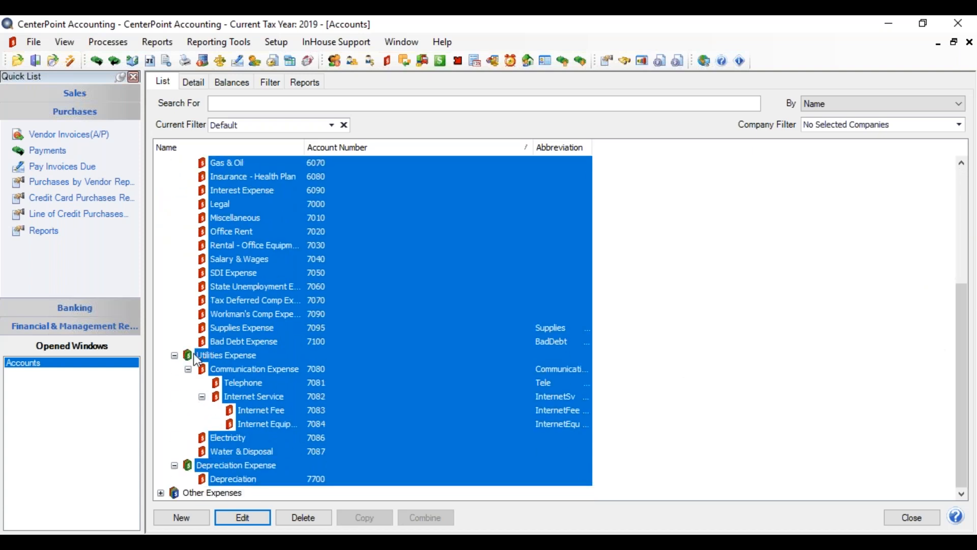
left_click(237, 355)
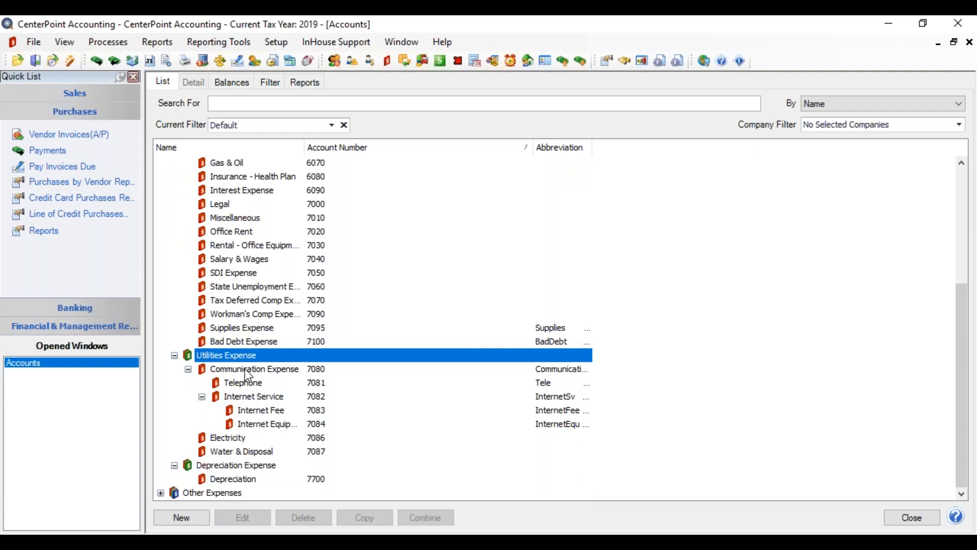
left_click(248, 370)
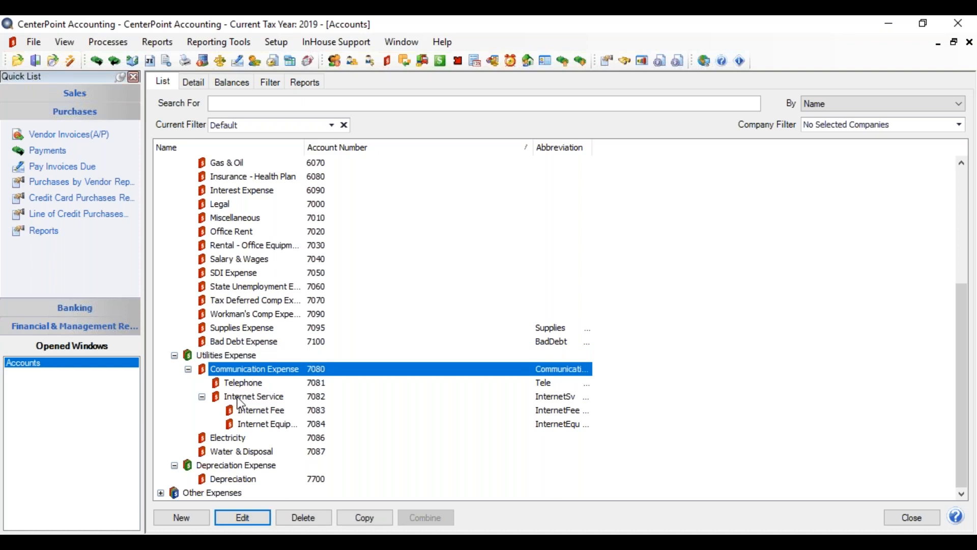
left_click(243, 386)
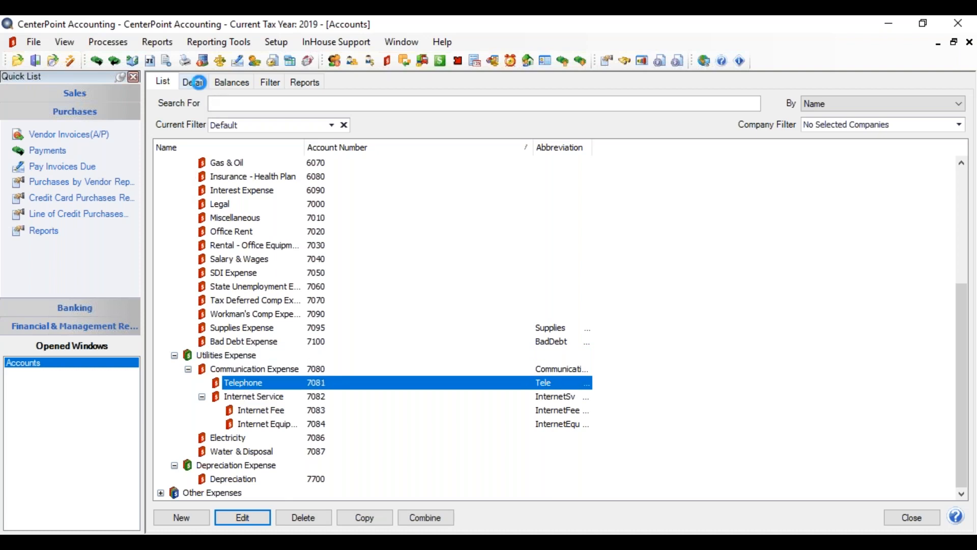
left_click(198, 82)
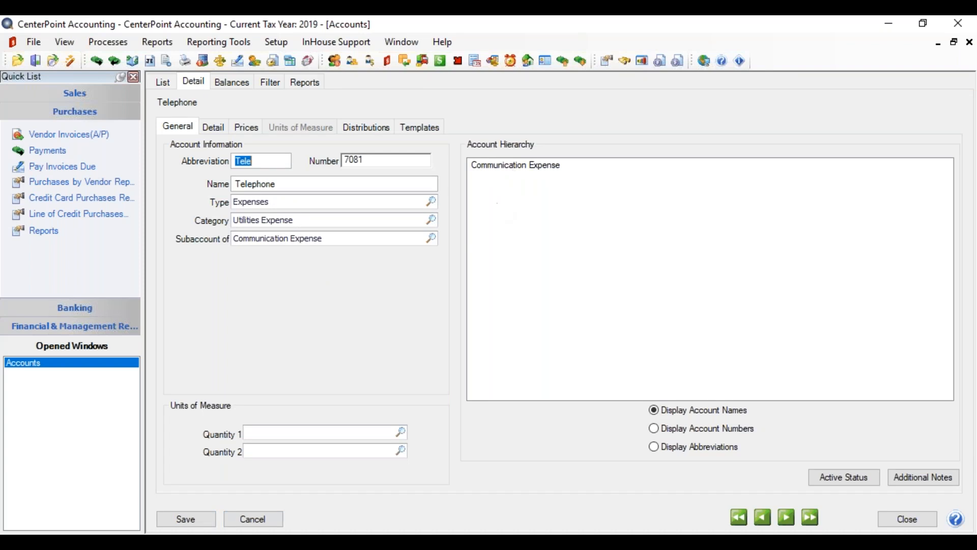
left_click(178, 519)
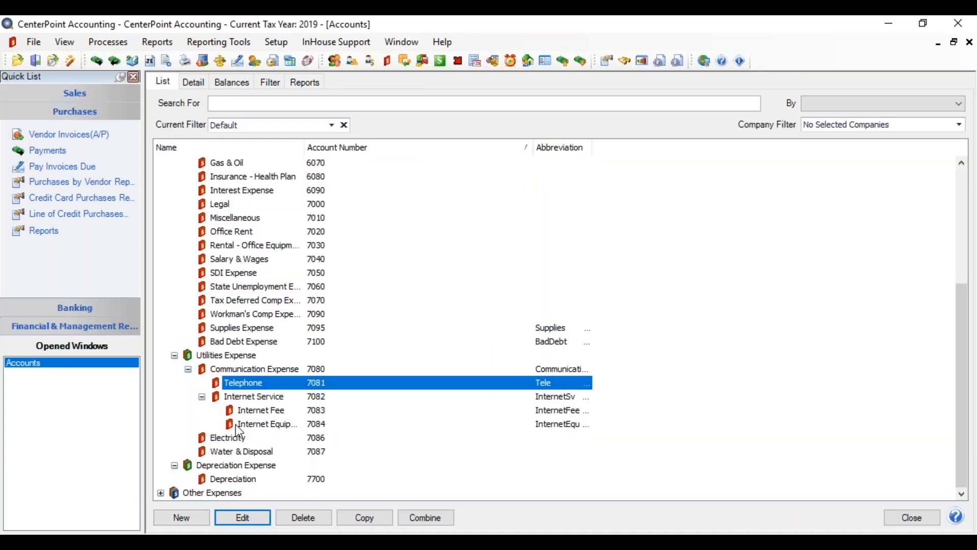
Review the Internet Fee account's subaccount setting and hierarchy, save it, and return to the beginning of the accounts list
left_click(268, 411)
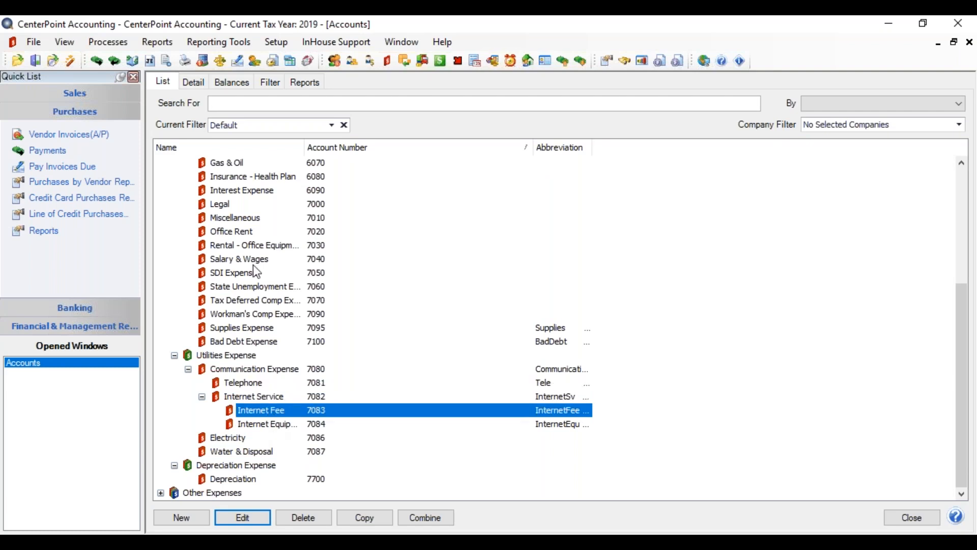
left_click(200, 83)
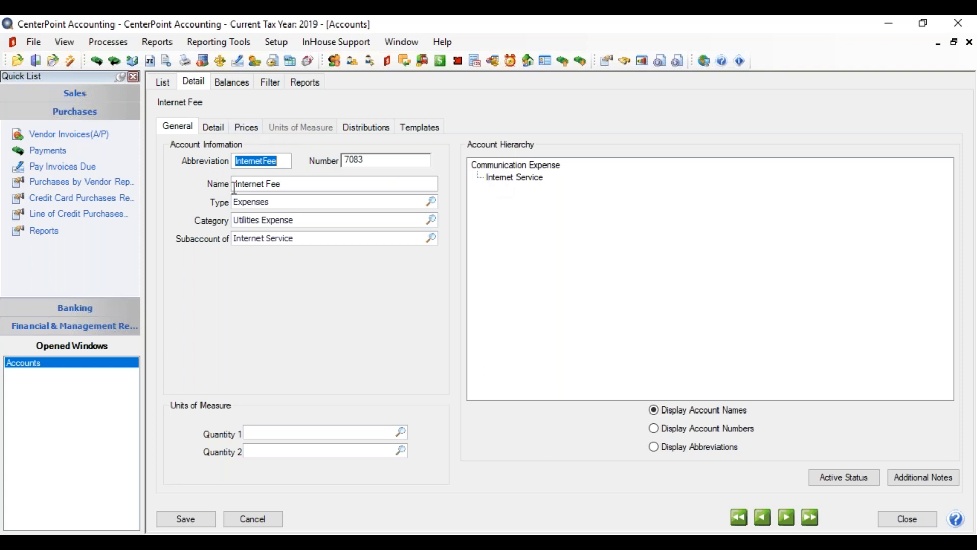
left_click(186, 517)
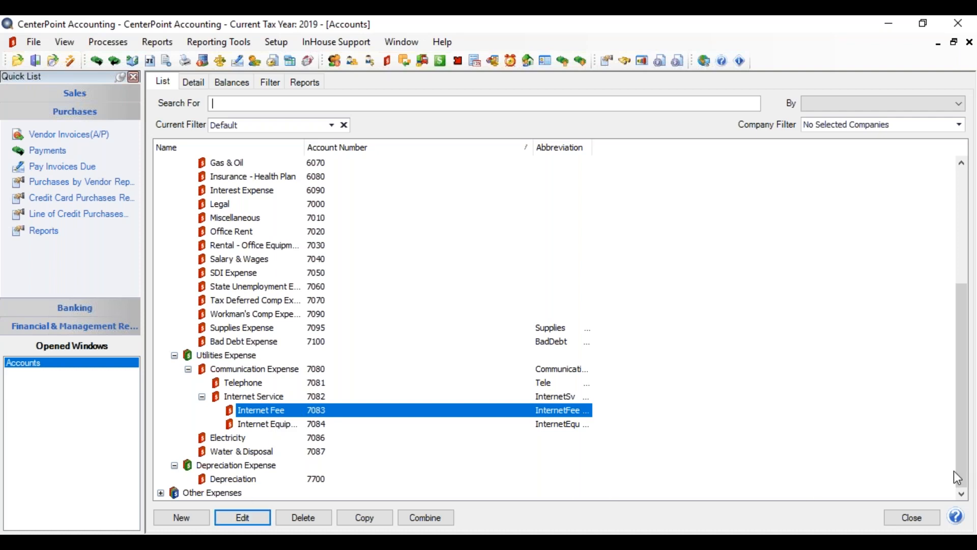
left_click_drag(961, 463, 966, 351)
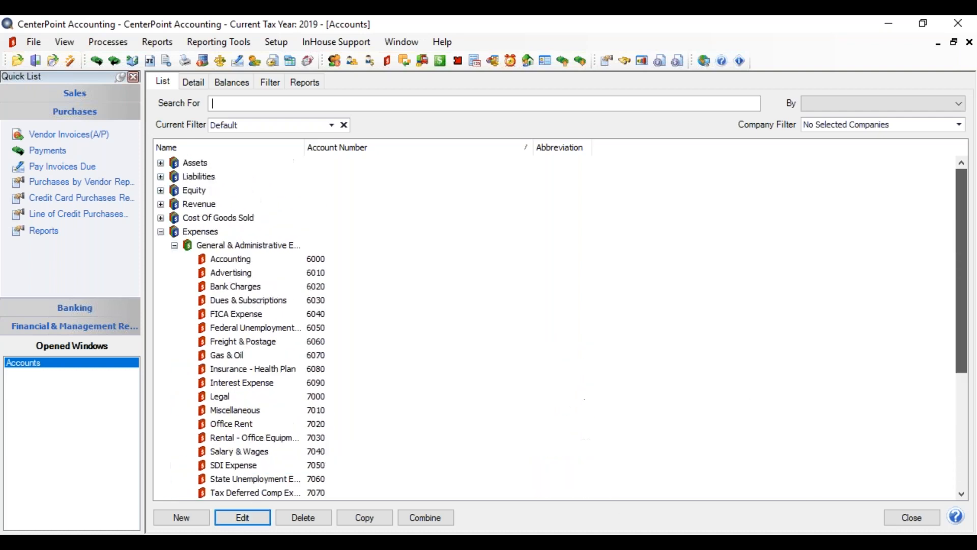
Review the ACH/Direct Deposit settings of the Cash in Bank - Checking account under Assets, and return to the accounts list
left_click(161, 163)
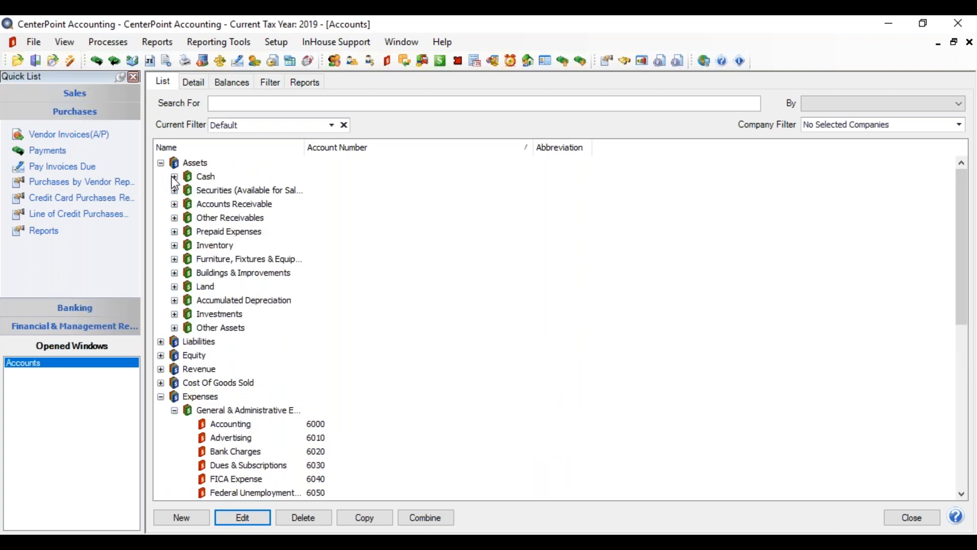
left_click(174, 177)
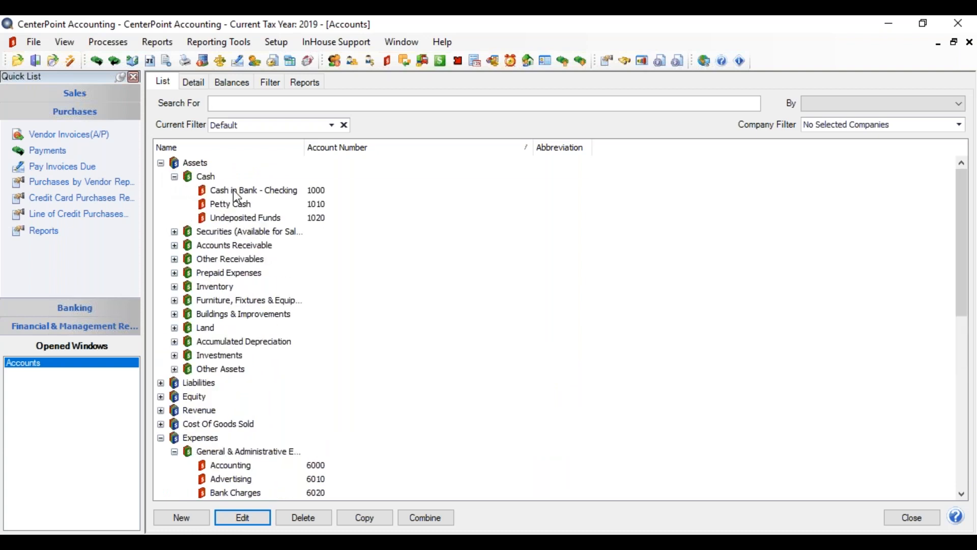
left_click(237, 192)
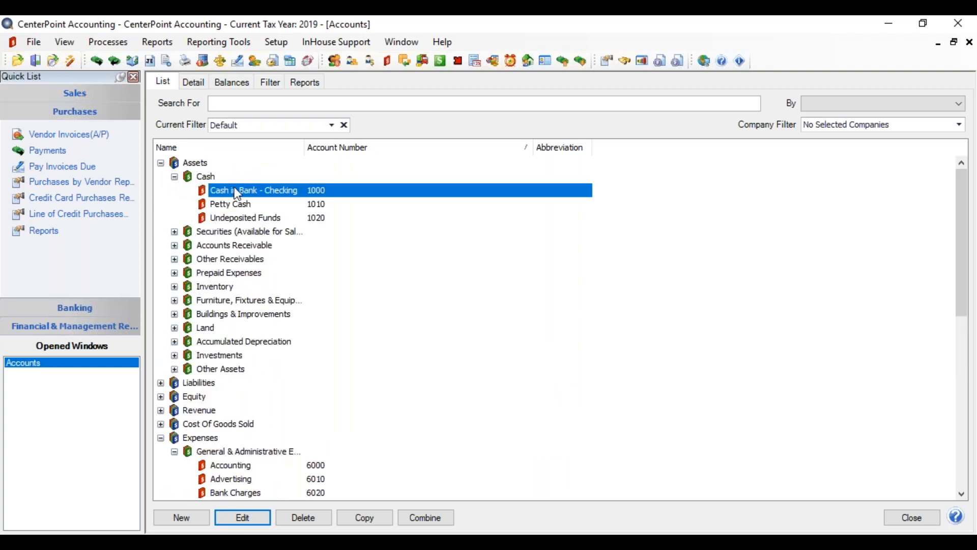
left_click(200, 81)
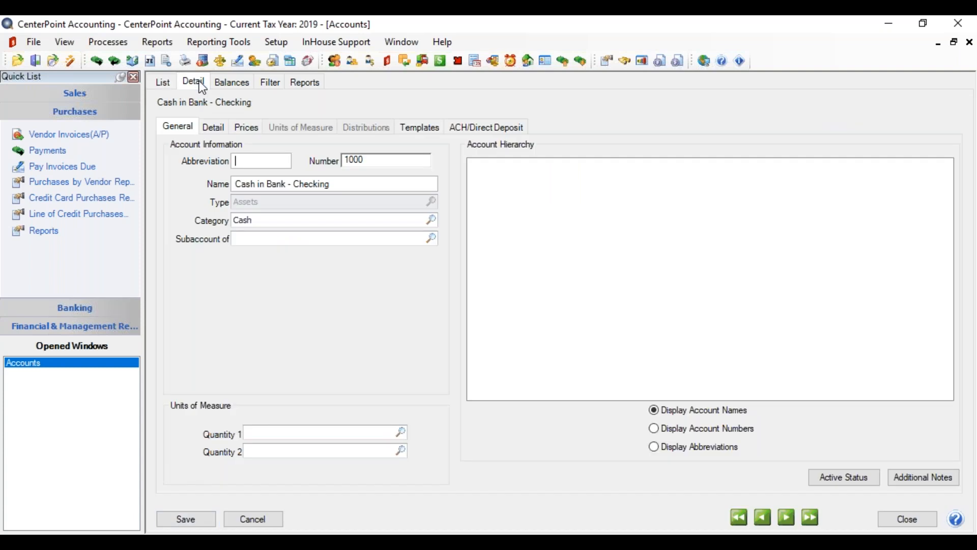
left_click(460, 132)
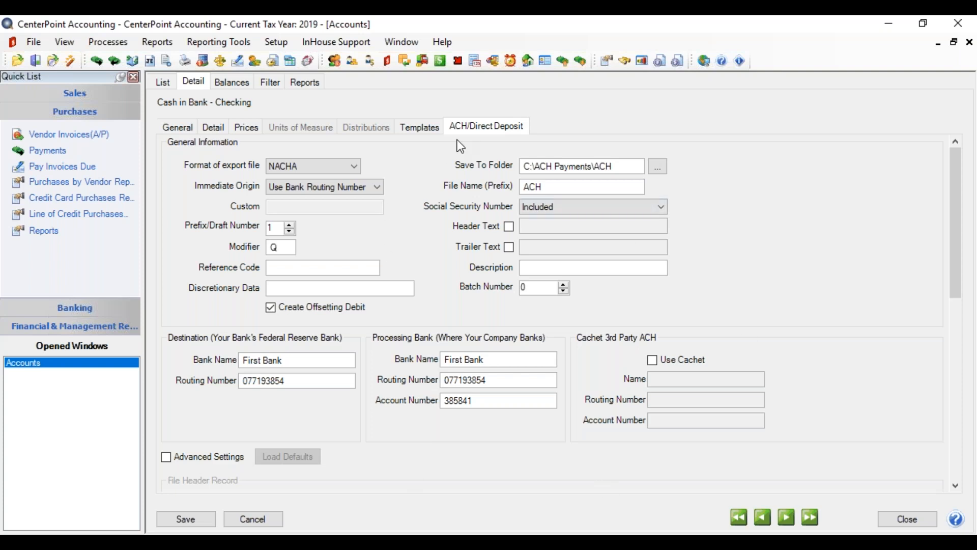
left_click(163, 82)
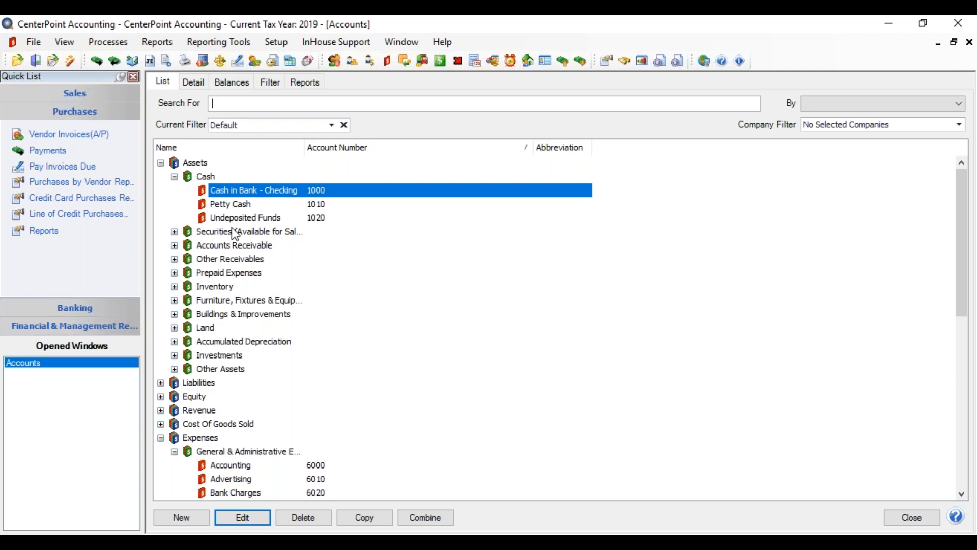
Review the Bike Inventory account's detail information and units of measure, and return to the accounts list
left_click(174, 286)
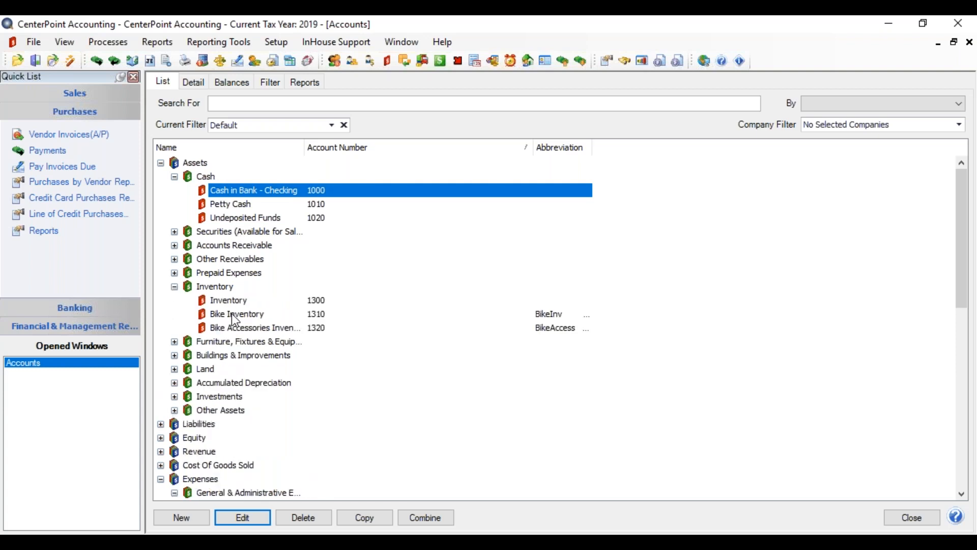
left_click(231, 313)
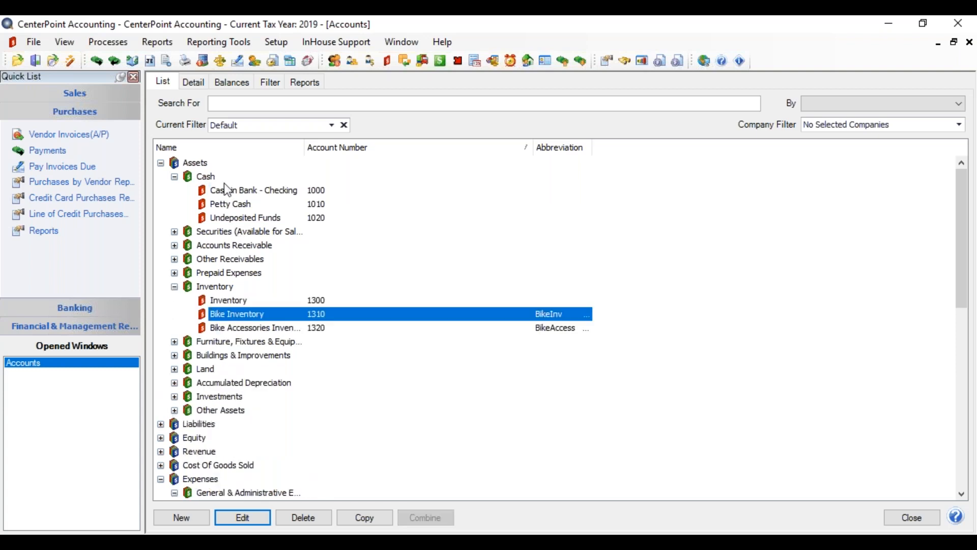
left_click(205, 82)
left_click(221, 127)
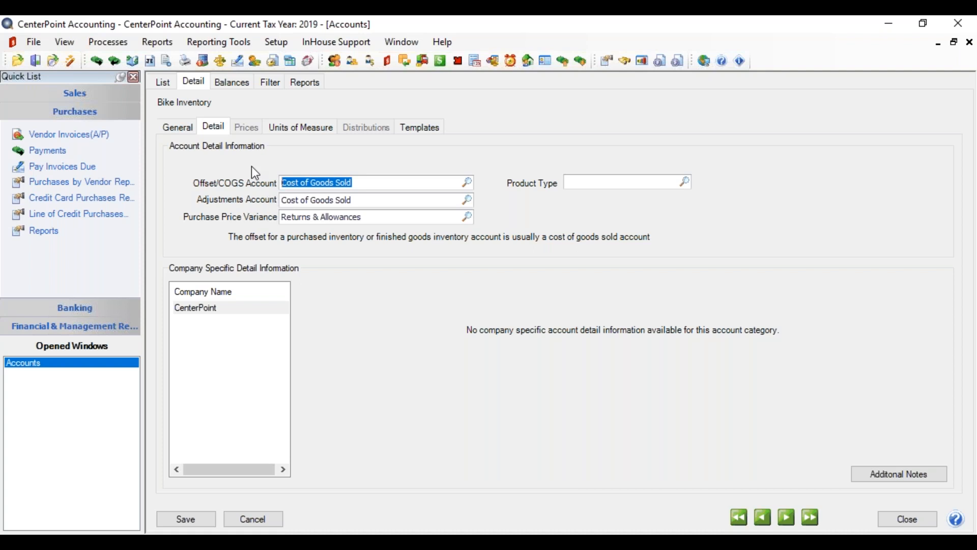
left_click(285, 133)
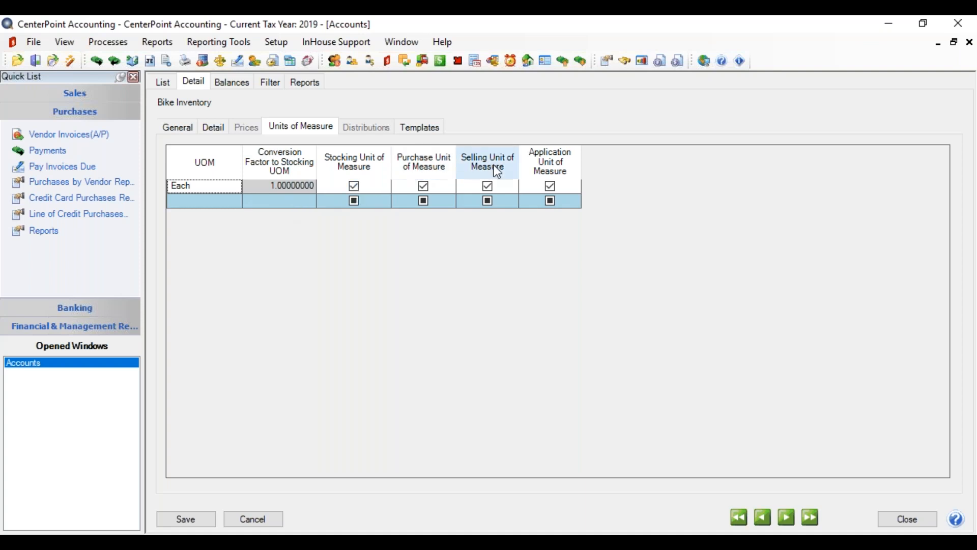
left_click(162, 83)
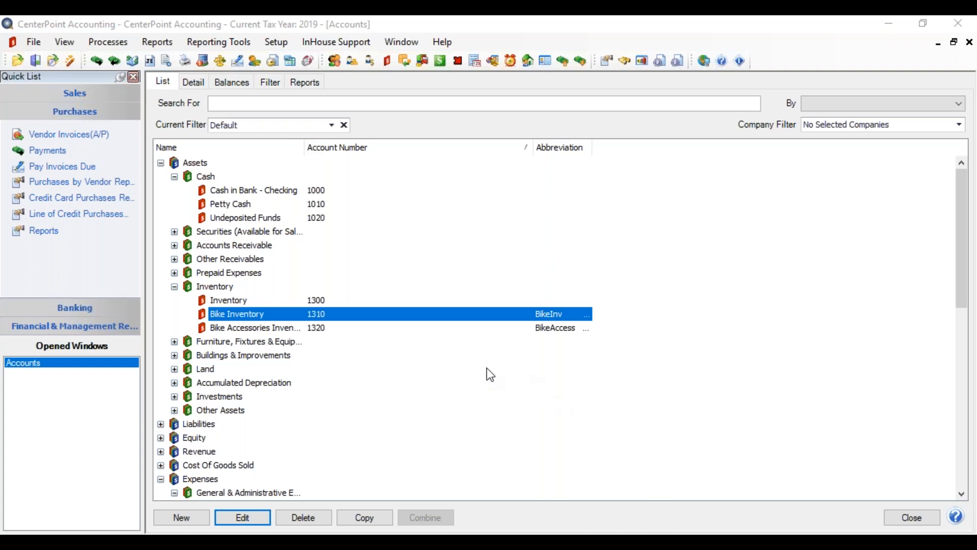
Open the Long Term Debt account under Liabilities and review its loan detail information
left_click(161, 424)
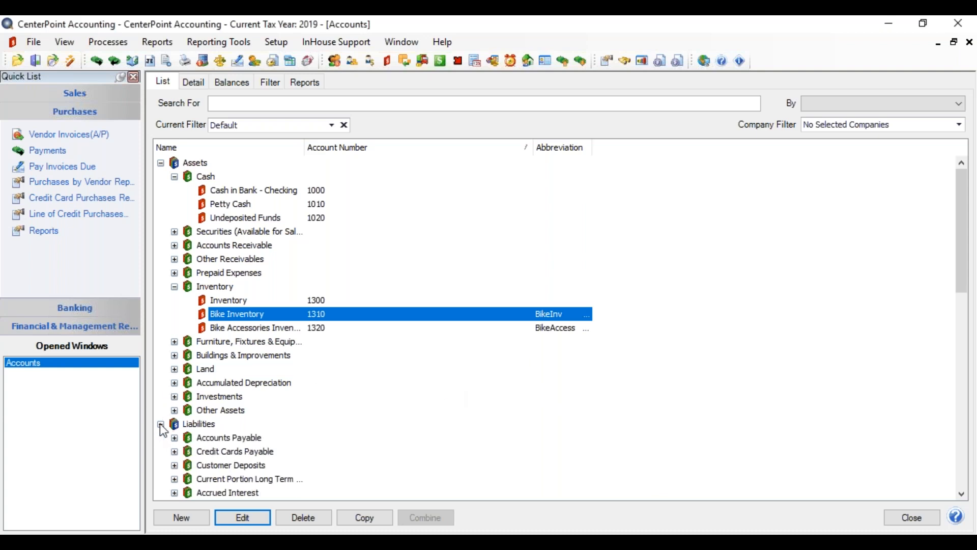
left_click_drag(964, 212, 970, 253)
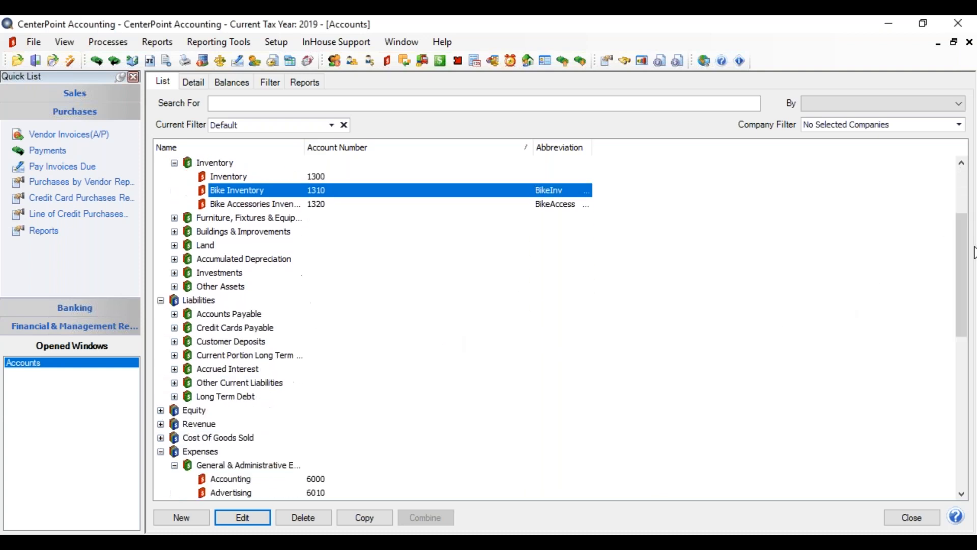
left_click(174, 396)
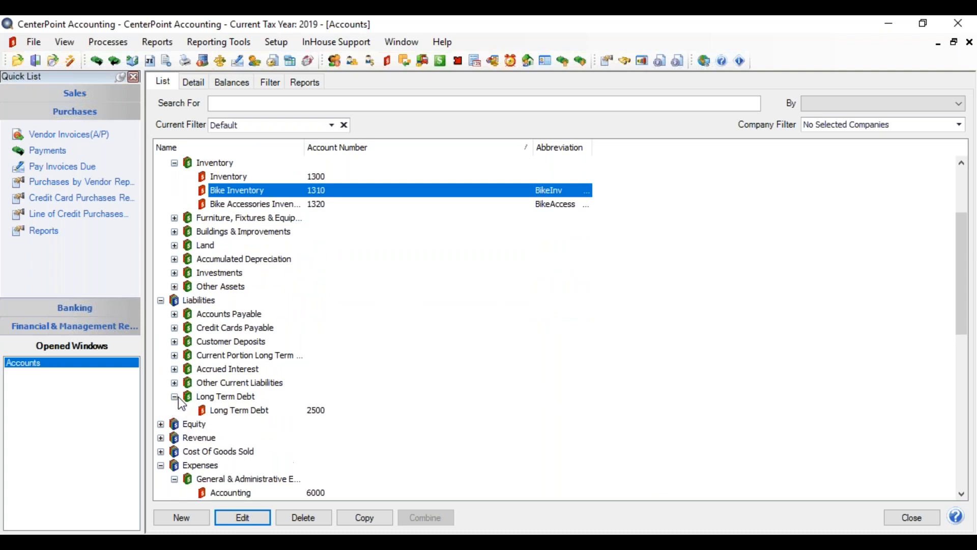
left_click(239, 410)
left_click(202, 83)
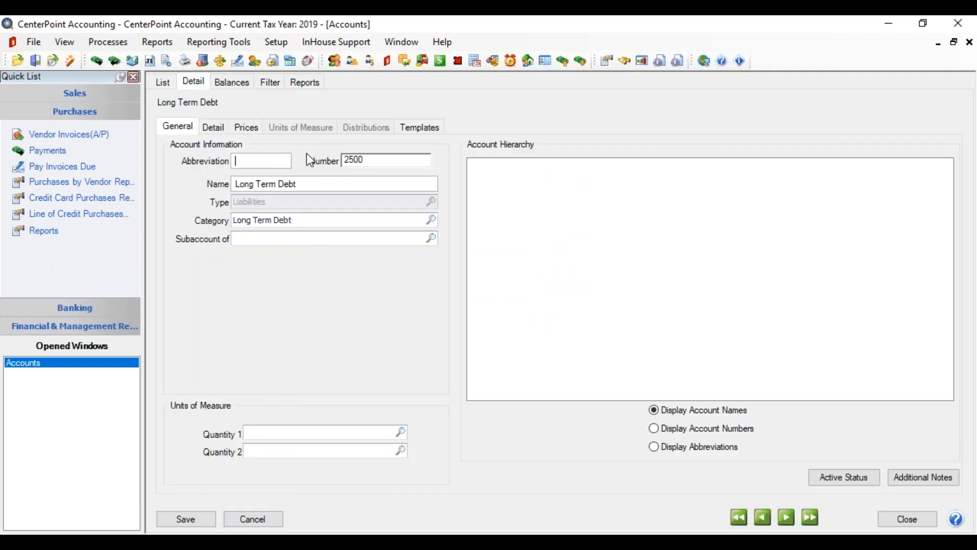
left_click(219, 125)
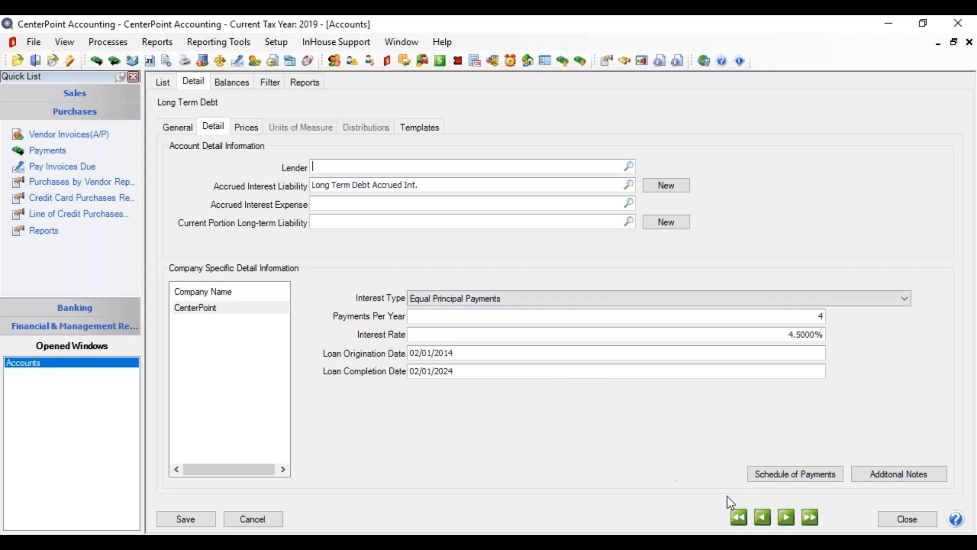
View the Long Term Debt account's schedule of payments, and close it to return to the accounts list
left_click(779, 477)
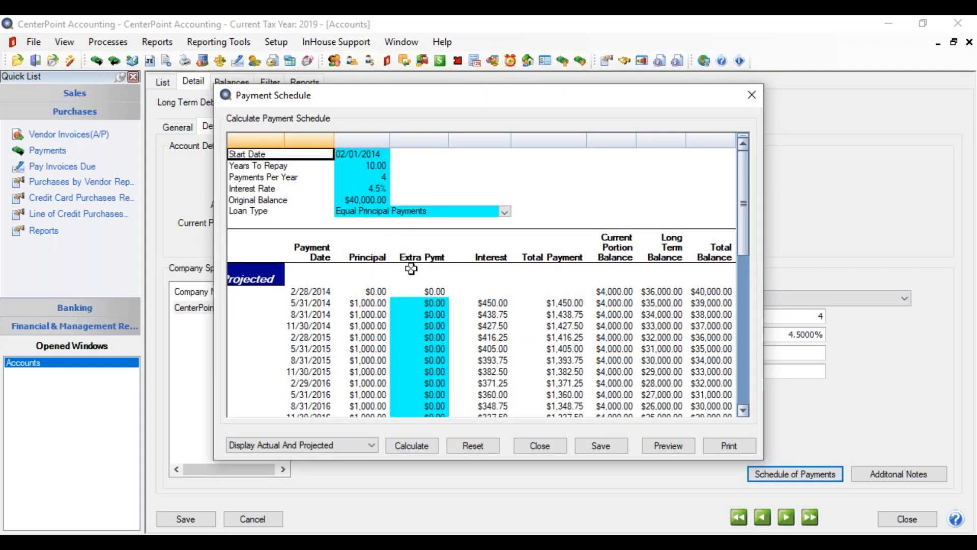
left_click(751, 94)
left_click(164, 84)
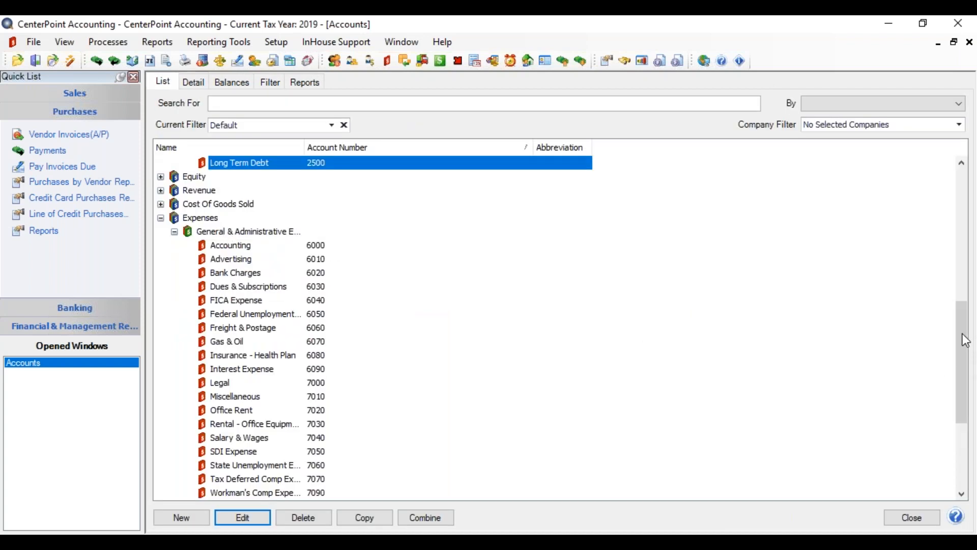
Display items in the accounts list and expand the Bike Inventory and Bike Accessories Inventory accounts to show their items
left_click_drag(960, 340, 948, 214)
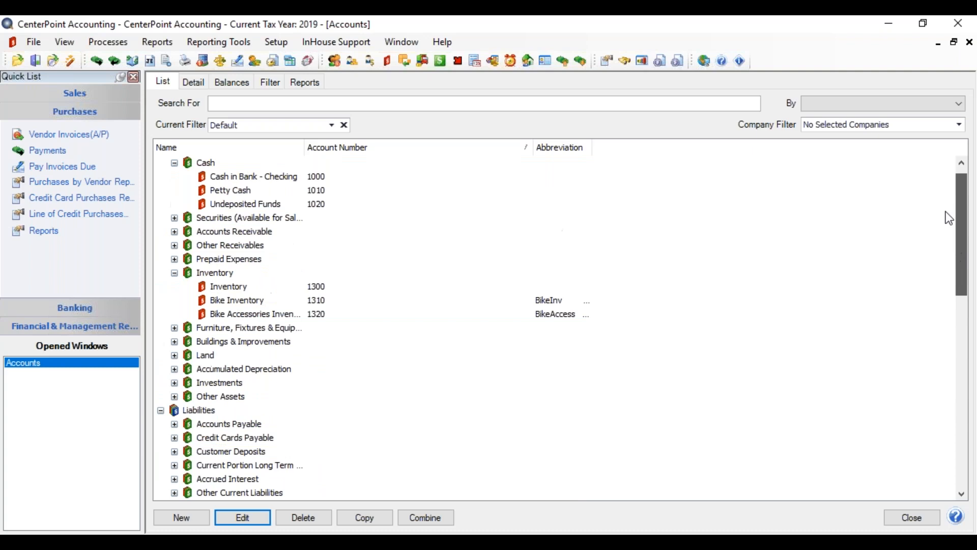
right_click(200, 298)
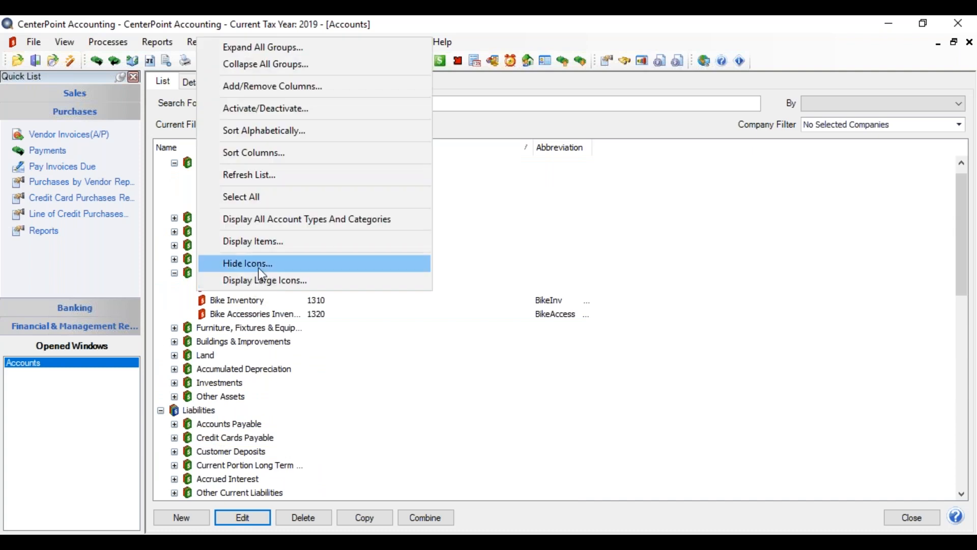
left_click(273, 242)
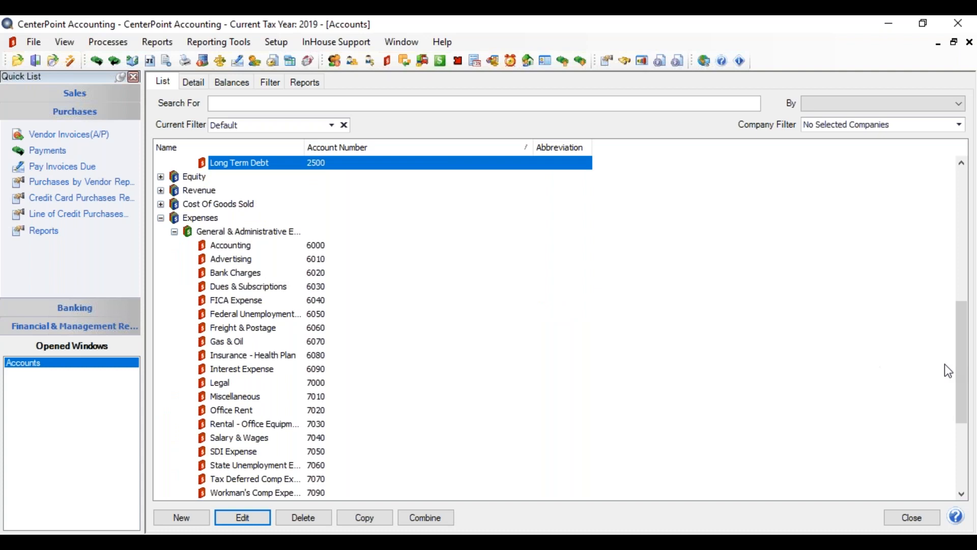
left_click_drag(959, 383, 939, 269)
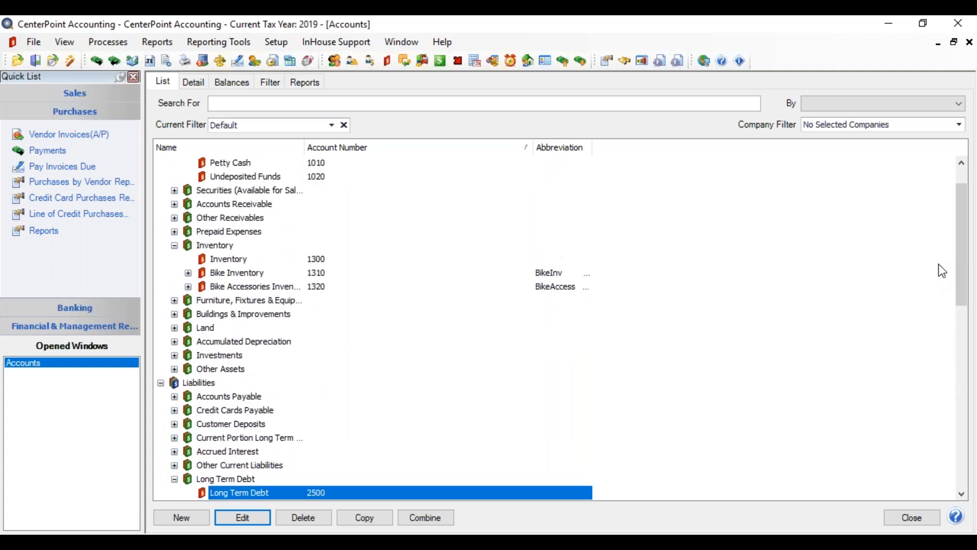
left_click(188, 273)
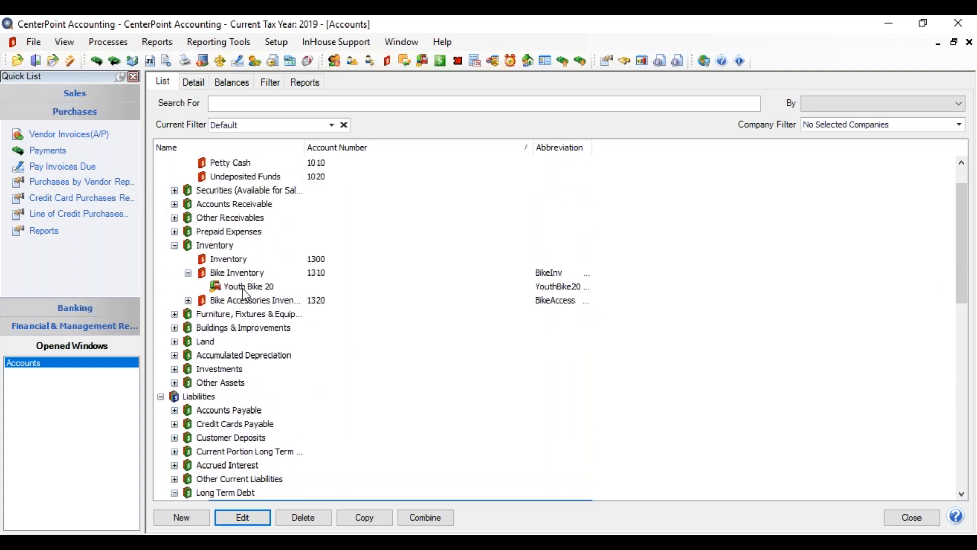
left_click(188, 300)
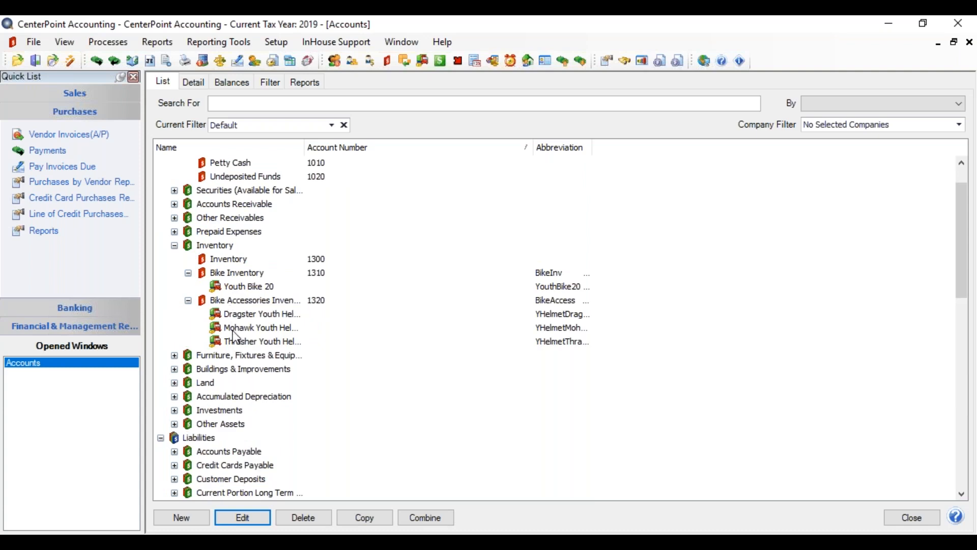
Expand the Furniture & Fixtures and Equipment accounts under Furniture, Fixtures & Equipment, and select the Furniture item
left_click(174, 355)
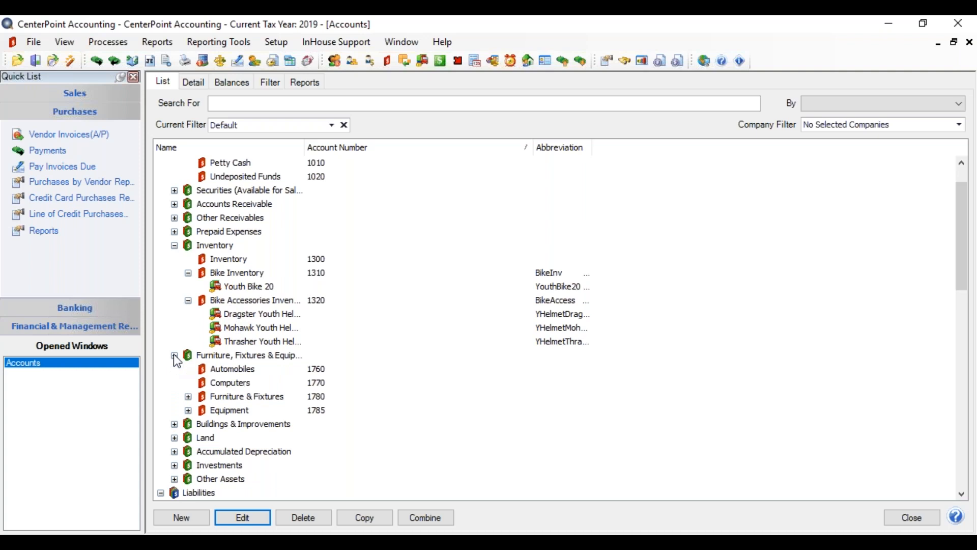
left_click(188, 396)
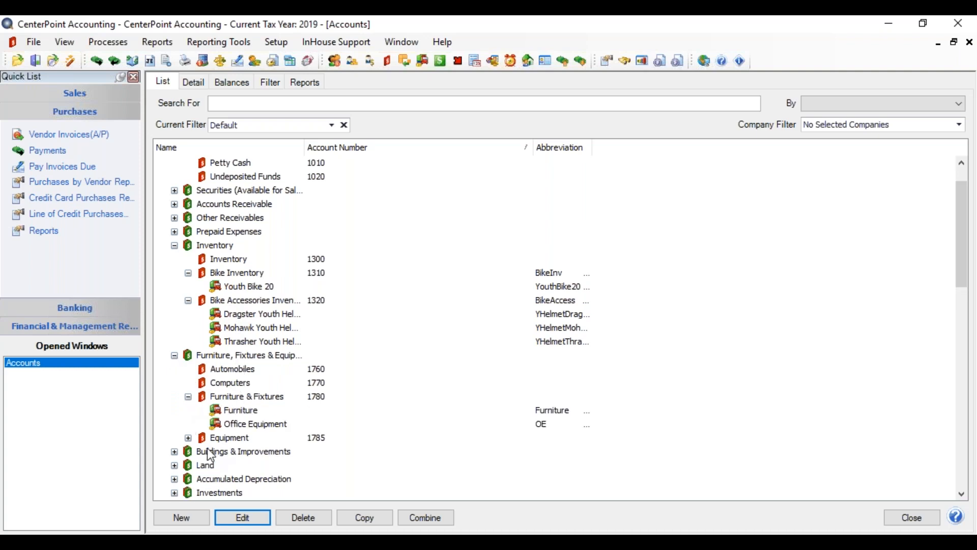
left_click(188, 437)
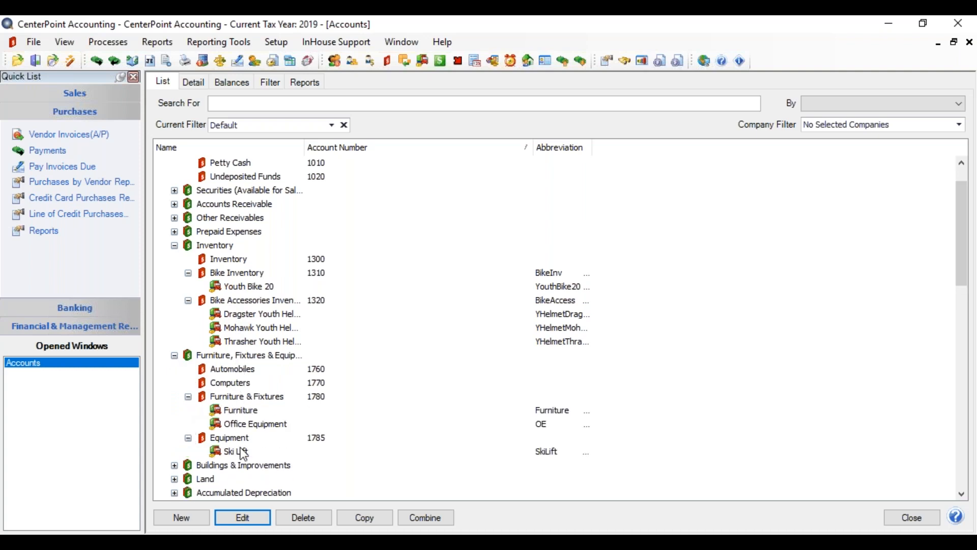
left_click(245, 411)
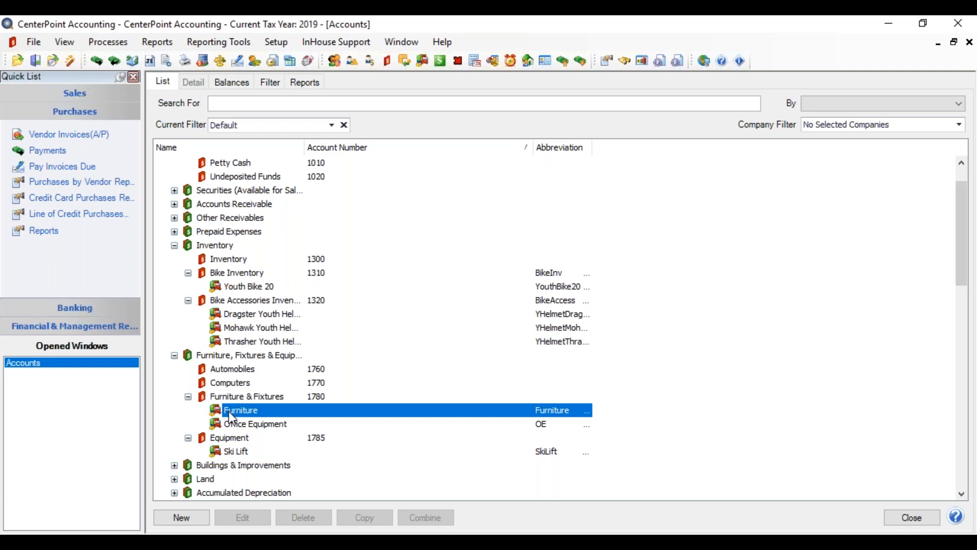
Display all account types and categories in the list, and hide the empty ones again
right_click(241, 332)
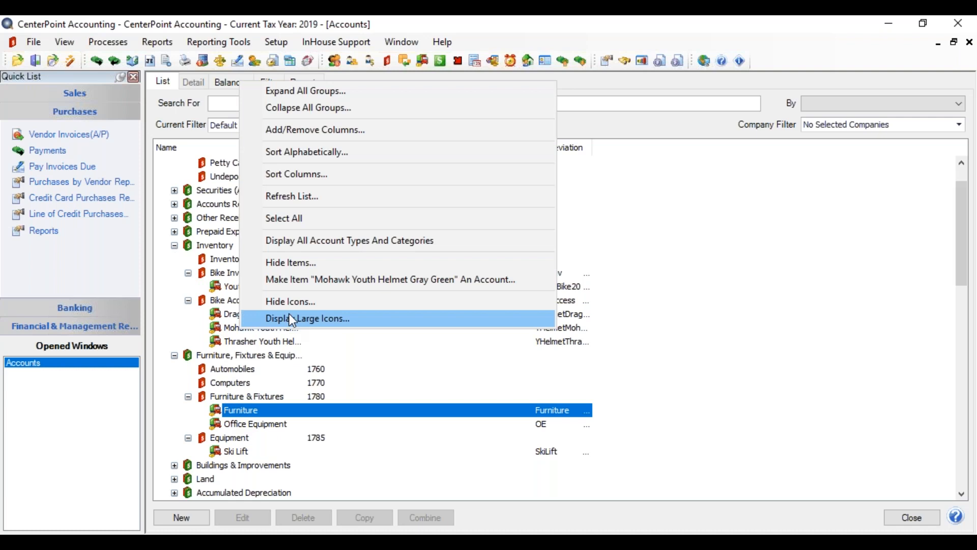
left_click(315, 247)
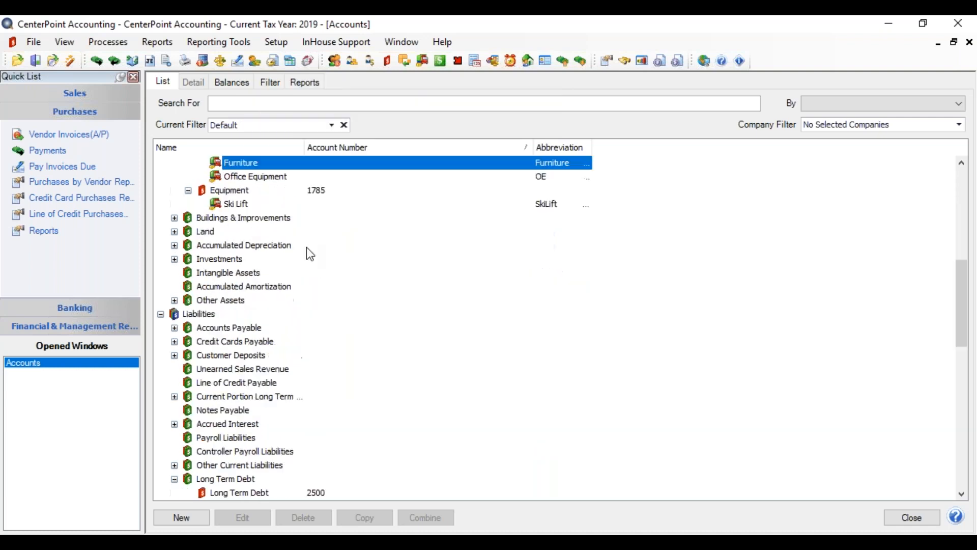
right_click(255, 377)
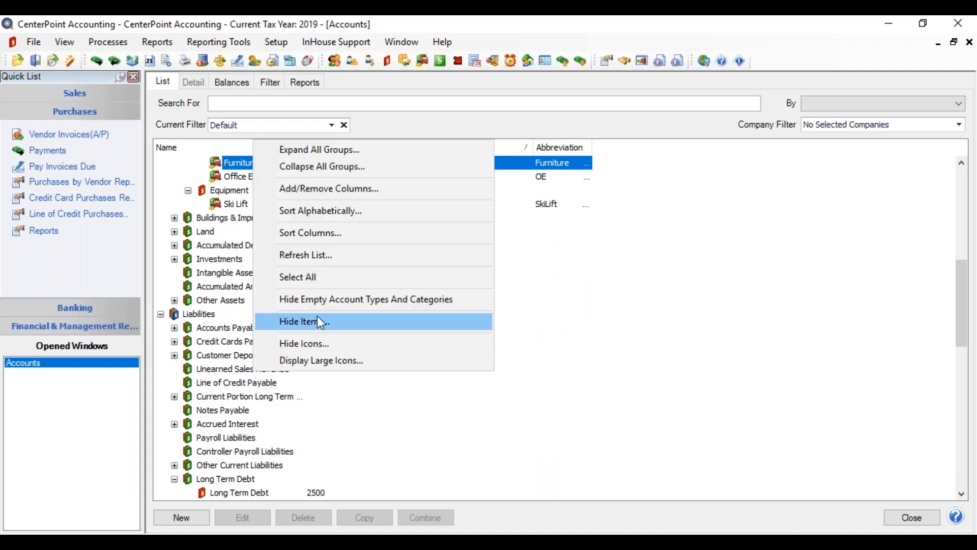
left_click(331, 299)
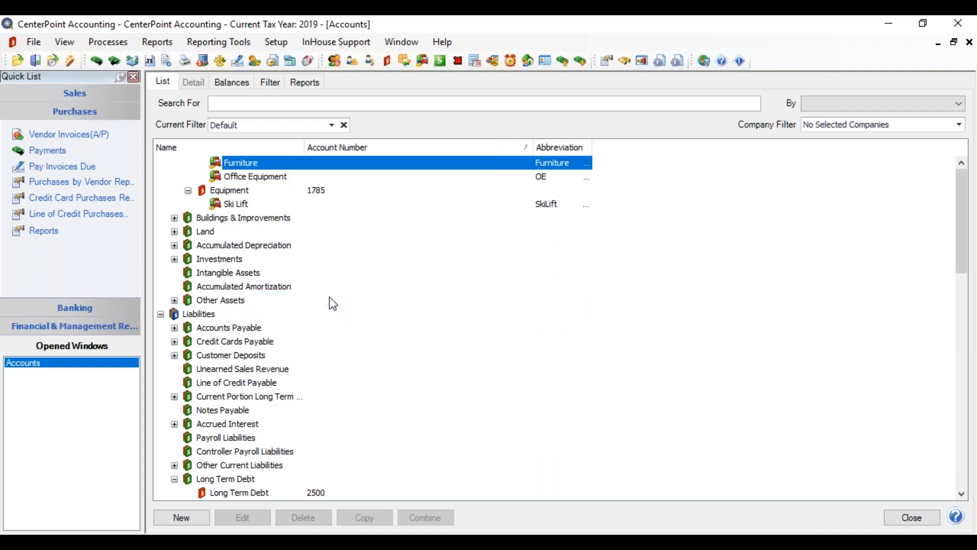
right_click(231, 275)
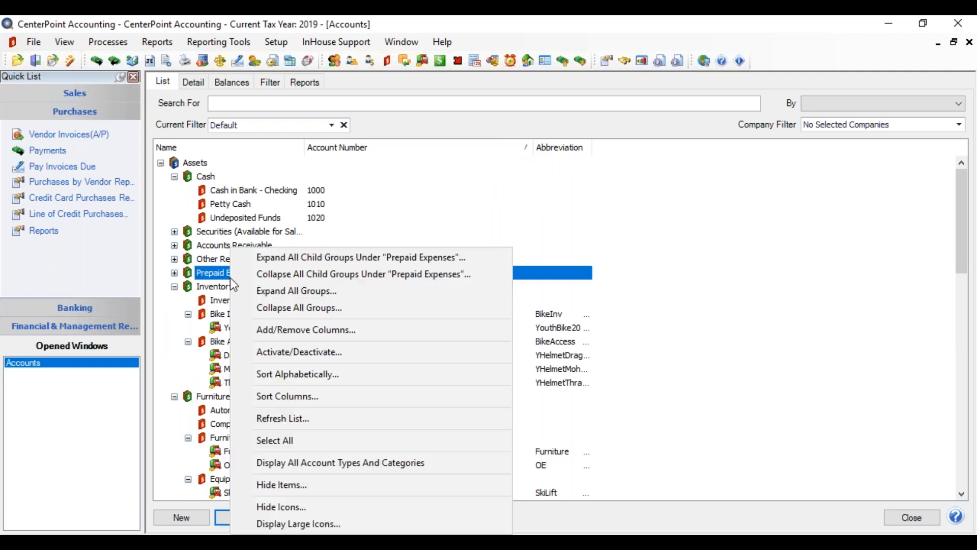
left_click(656, 321)
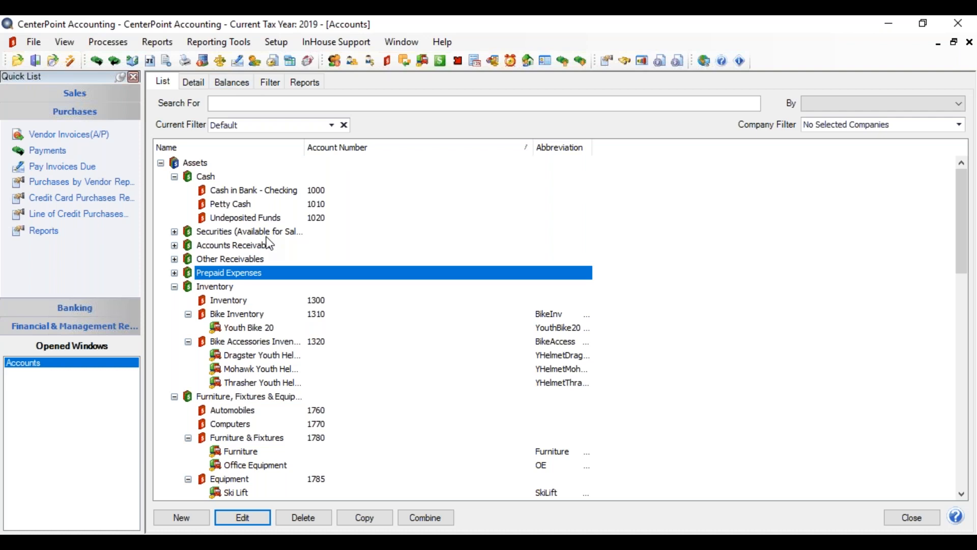
Open Payments and bring up the Add New Account form from the first line's Account field, and cancel the form
left_click(48, 151)
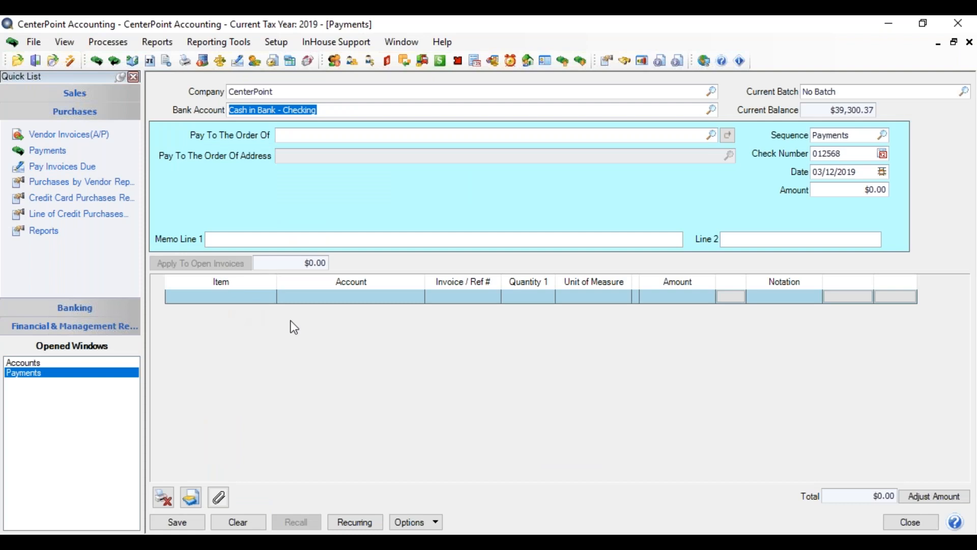
left_click(316, 300)
right_click(316, 300)
left_click(354, 314)
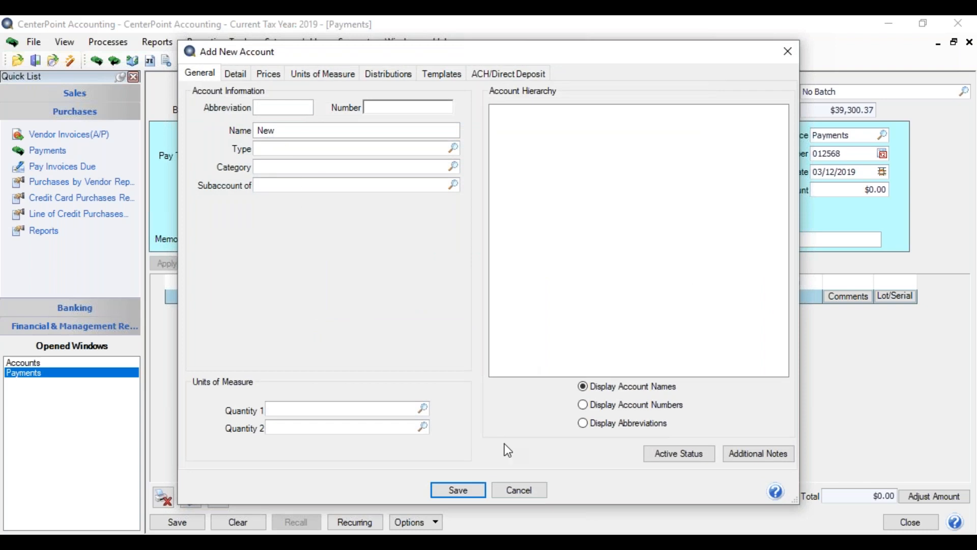
left_click(525, 487)
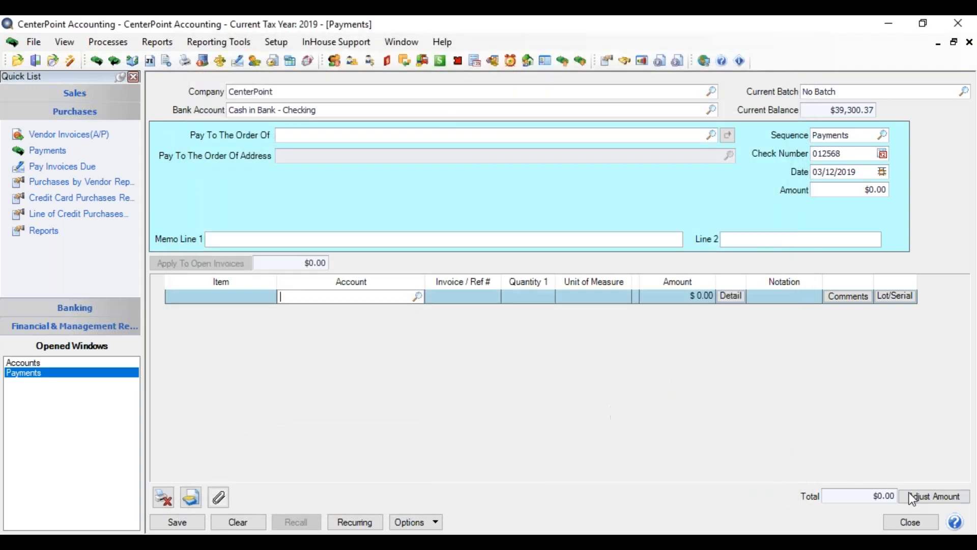